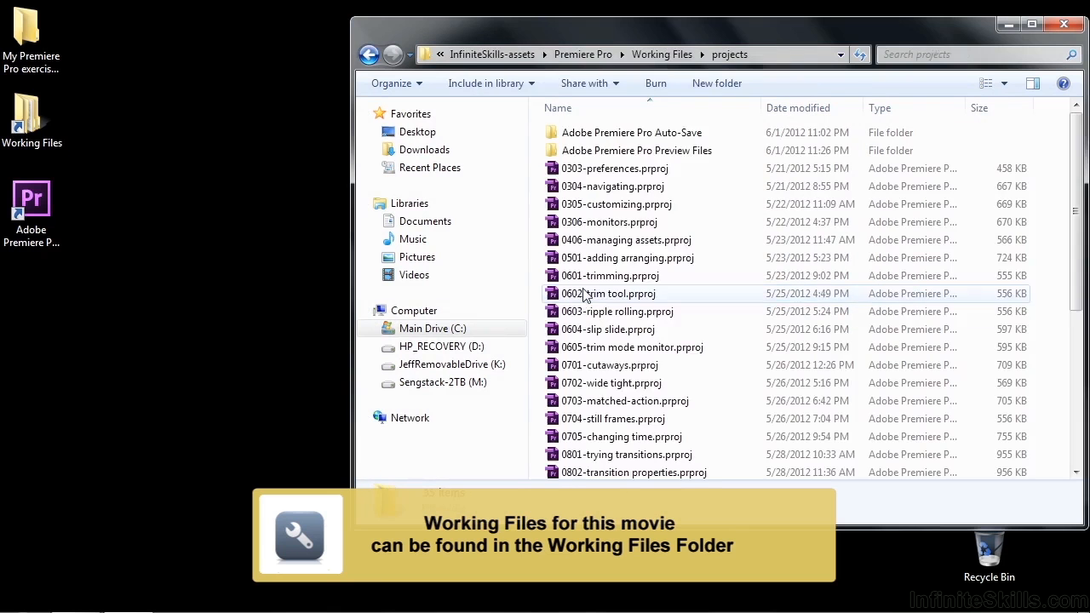
Step: Open the project file 1006-warp stabilizer.prproj from the projects folder
{"action": "left_click_drag", "start_coordinate": [1080, 262], "coordinate": [1080, 431]}
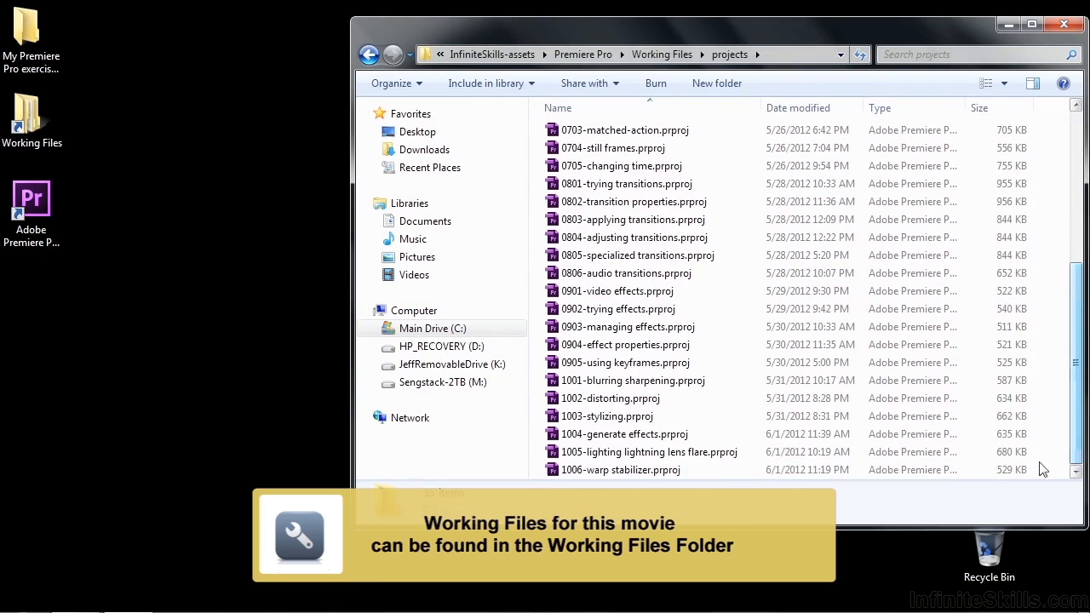
{"action": "left_click", "coordinate": [618, 470]}
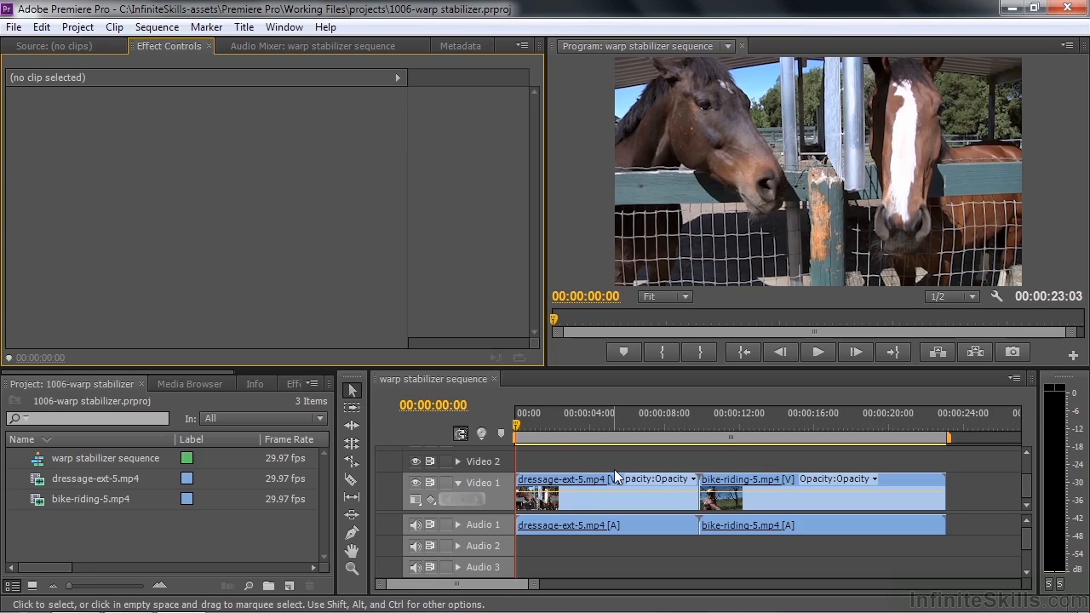
Step: Play the opening of the dressage-ext-5.mp4 clip in the sequence to examine its camera shake
{"action": "left_click_drag", "start_coordinate": [519, 430], "coordinate": [521, 432]}
{"action": "key", "text": "space"}
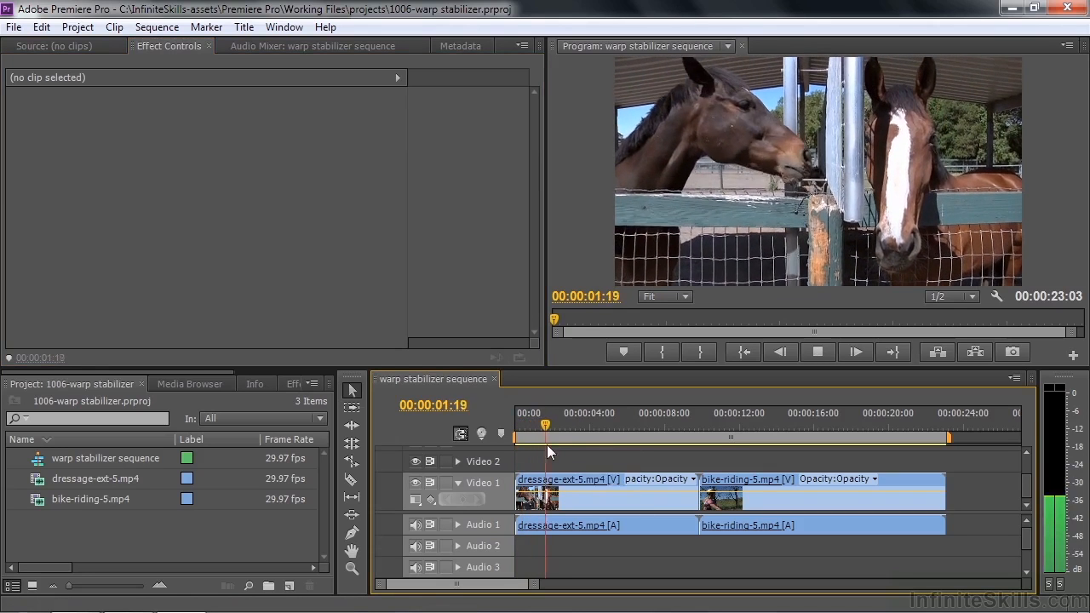
{"action": "key", "text": "space"}
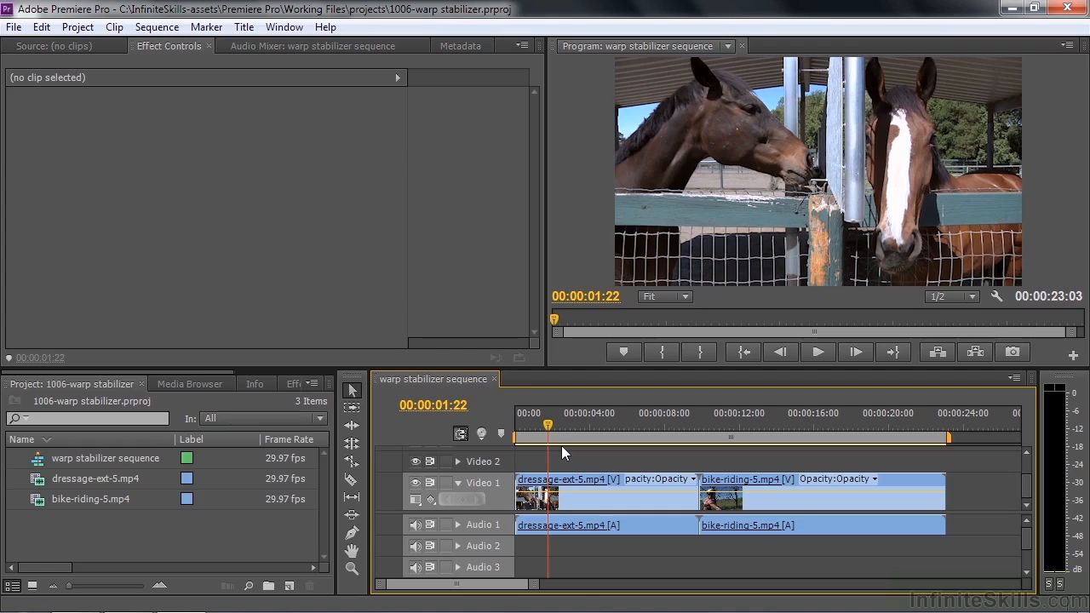
Step: Play the bike-riding-5.mp4 clip to examine its camera shake, and return the playhead to the sequence start
{"action": "left_click_drag", "start_coordinate": [547, 424], "coordinate": [717, 437]}
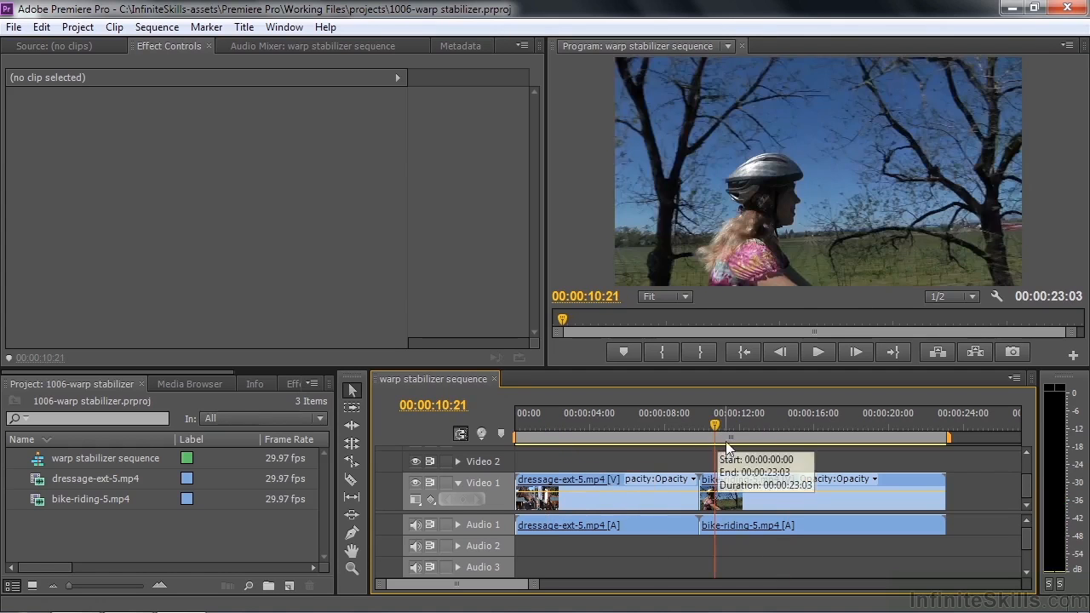
{"action": "key", "text": "space"}
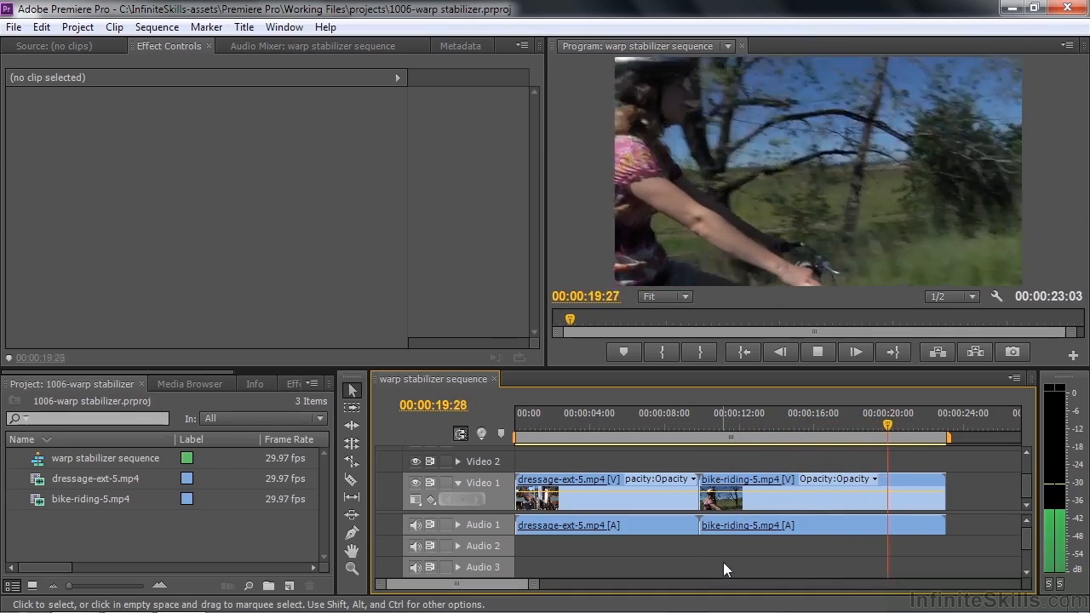
{"action": "key", "text": "space"}
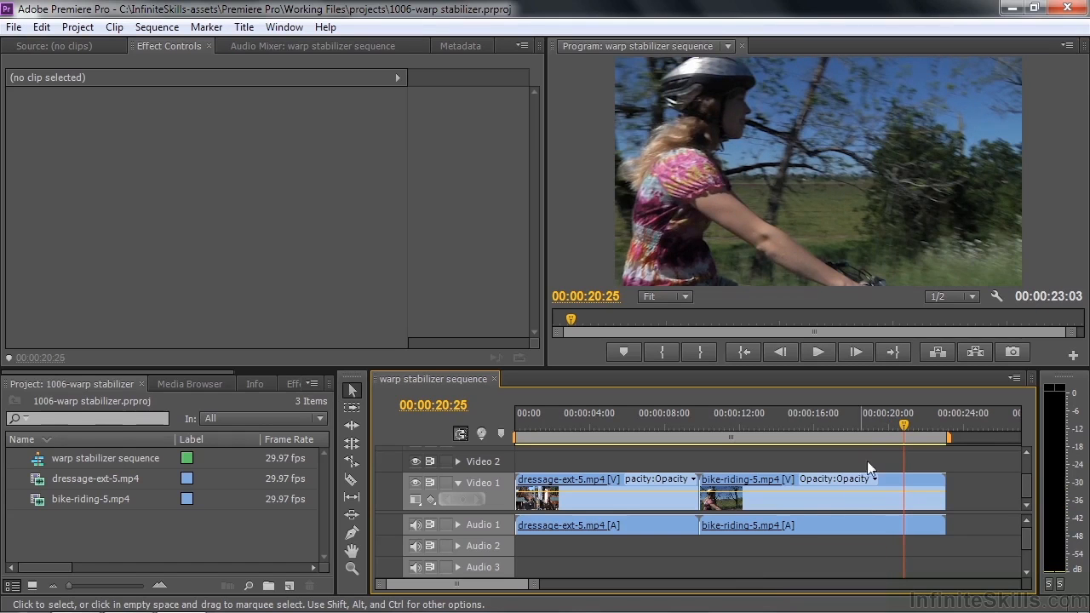
{"action": "left_click_drag", "start_coordinate": [905, 433], "coordinate": [511, 454]}
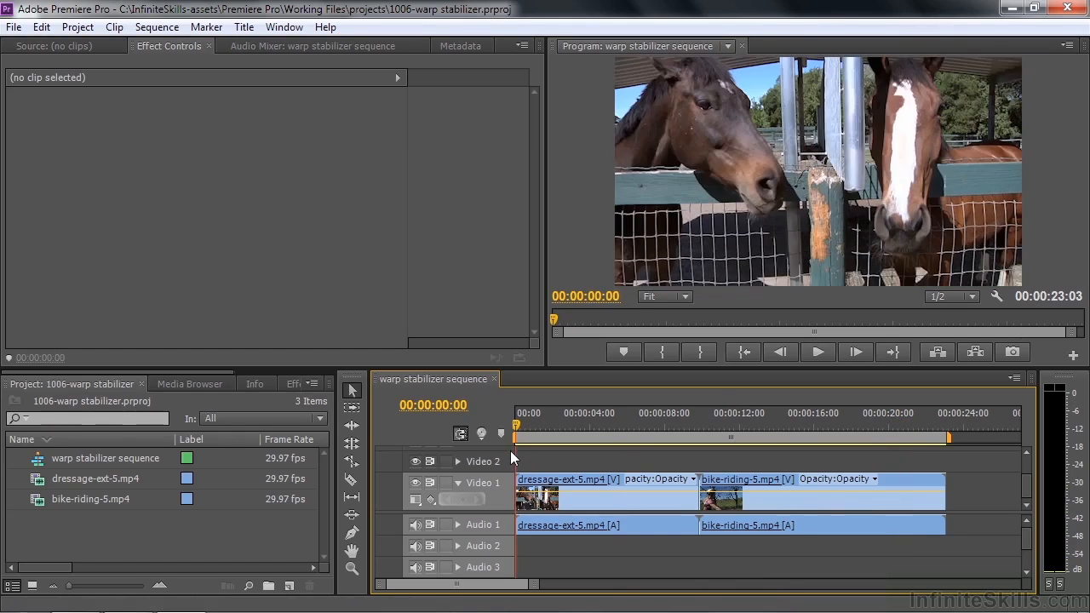
Step: Apply the Warp Stabilizer effect from the Distort video effects to the dressage-ext-5.mp4 clip
{"action": "left_click_drag", "start_coordinate": [167, 372], "coordinate": [278, 381]}
{"action": "left_click", "coordinate": [159, 384]}
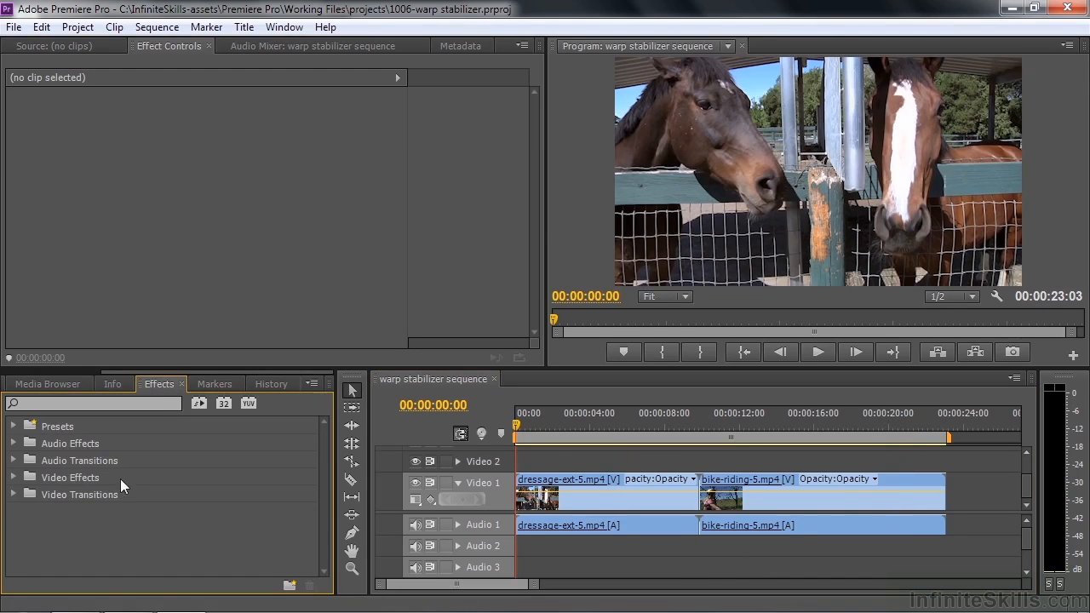
{"action": "left_click", "coordinate": [14, 479]}
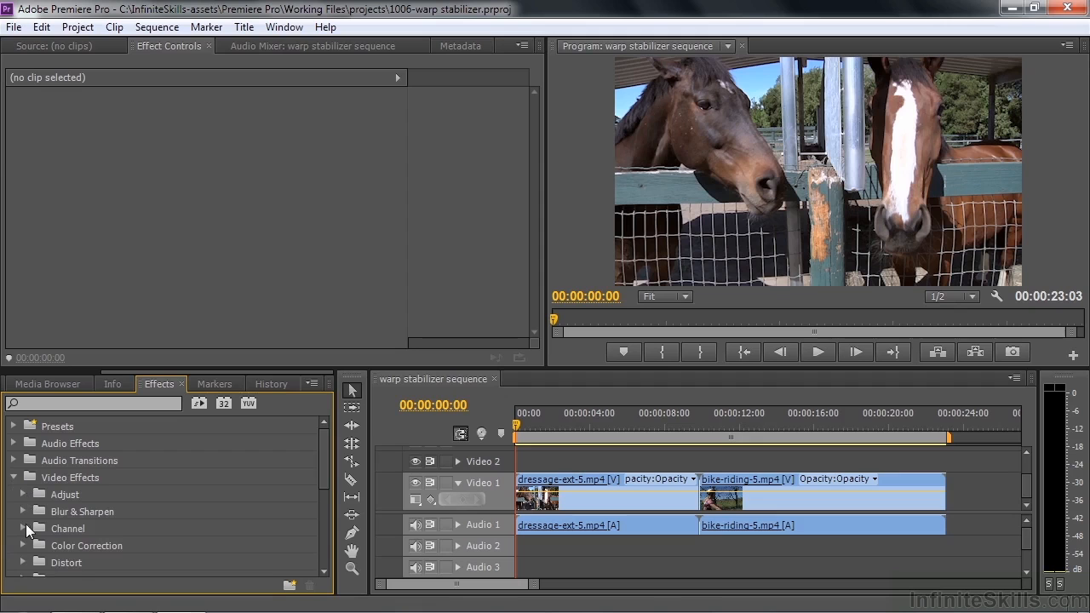
{"action": "left_click_drag", "start_coordinate": [324, 449], "coordinate": [322, 511]}
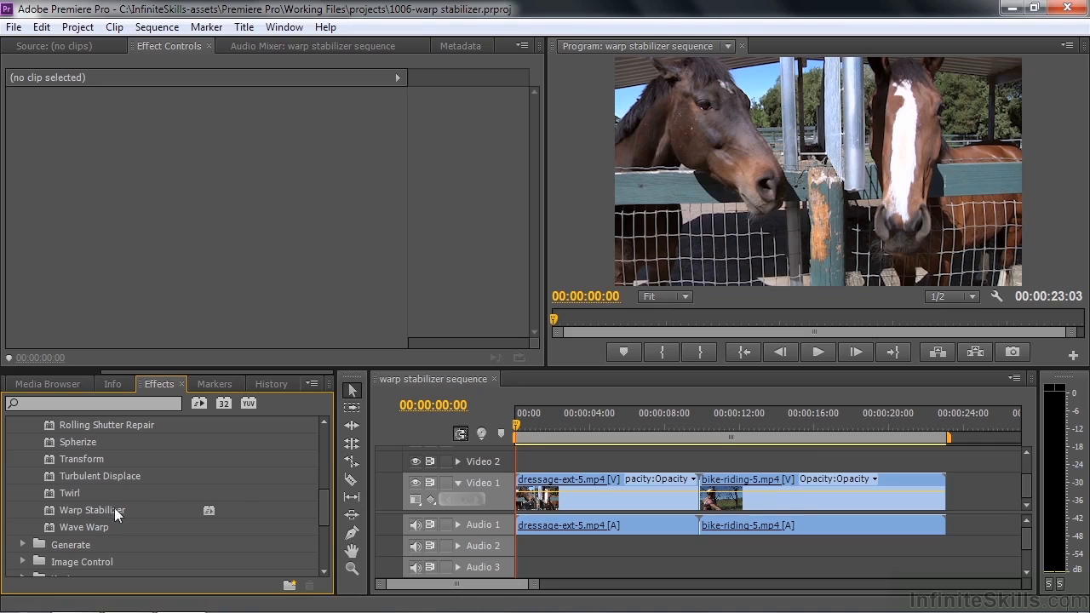
{"action": "left_click_drag", "start_coordinate": [45, 508], "coordinate": [545, 495]}
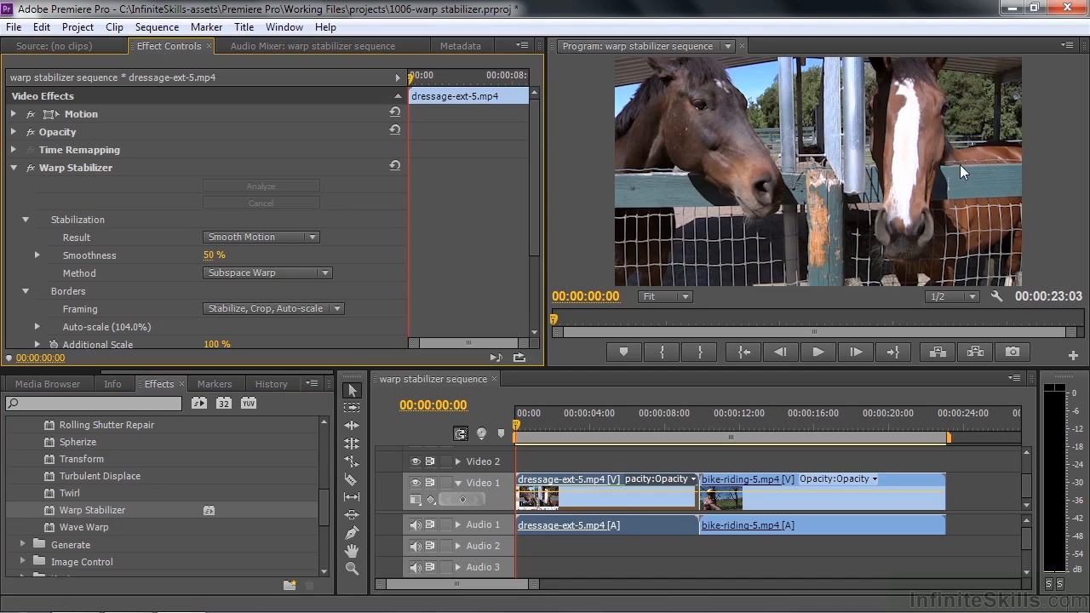
Step: Compare the dressage clip with Warp Stabilizer off and on, and play the stabilized clip
{"action": "left_click", "coordinate": [30, 169]}
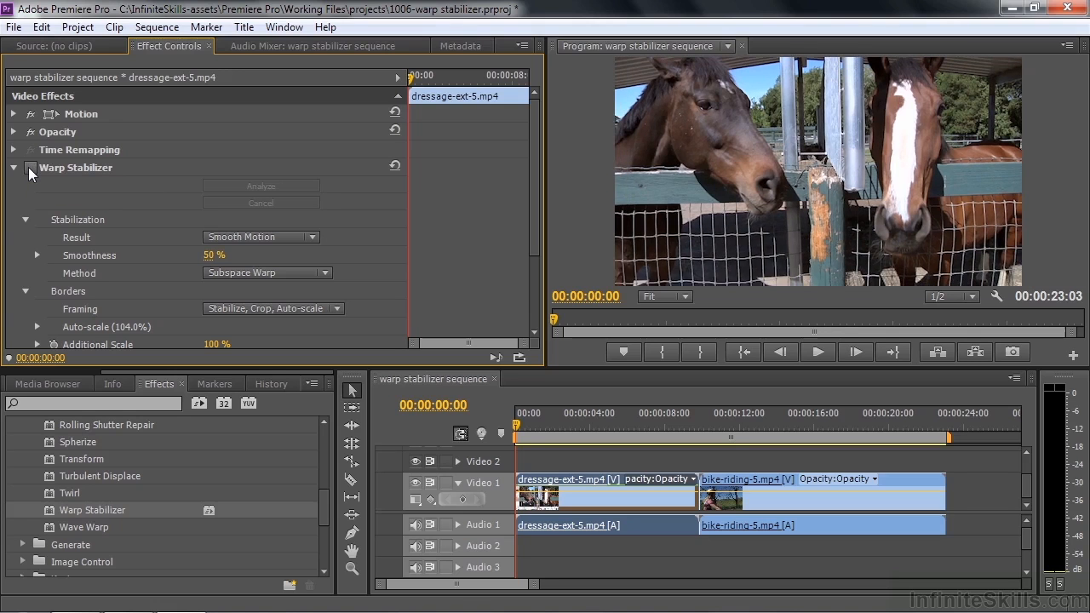
{"action": "left_click", "coordinate": [30, 170]}
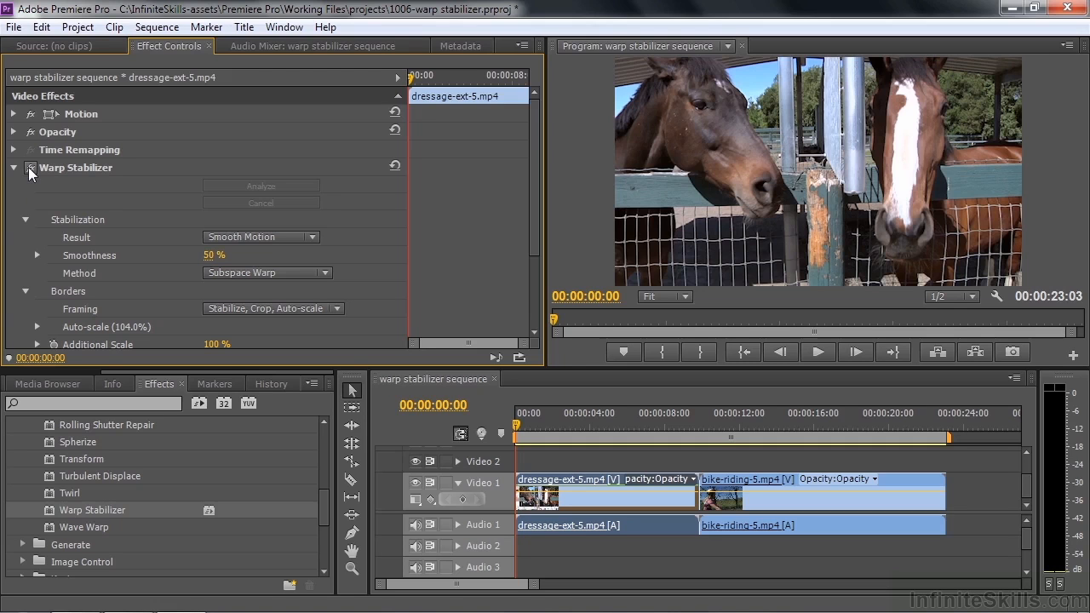
{"action": "left_click", "coordinate": [30, 169]}
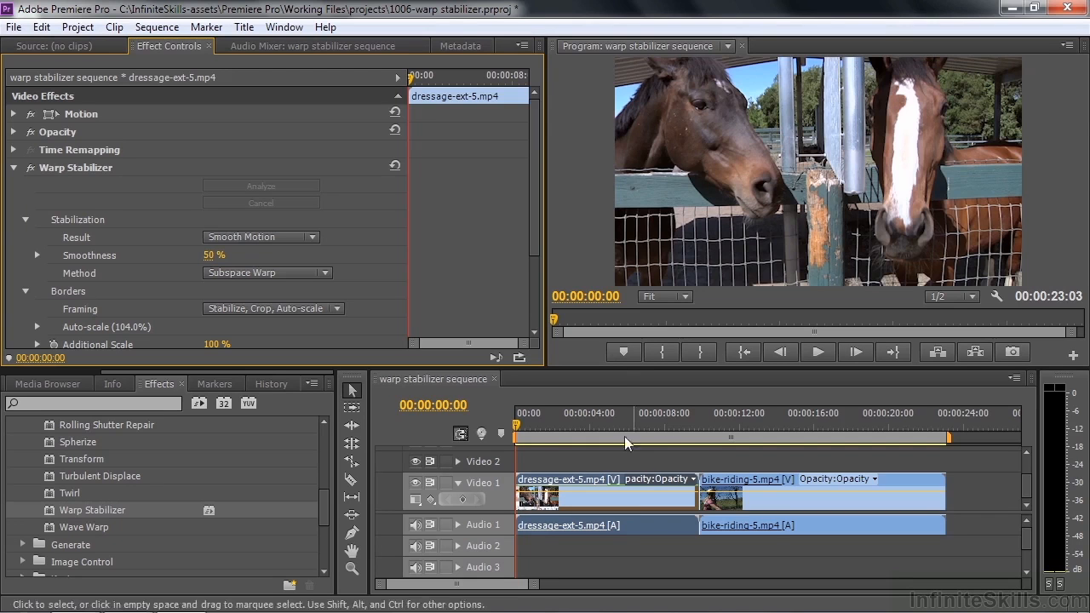
{"action": "key", "text": "space"}
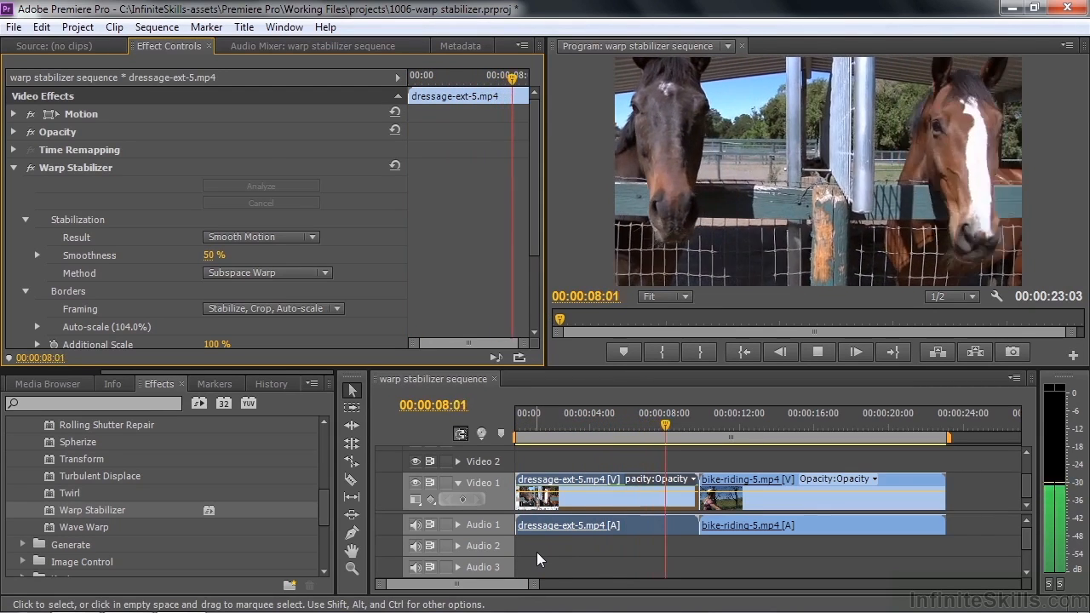
{"action": "key", "text": "space"}
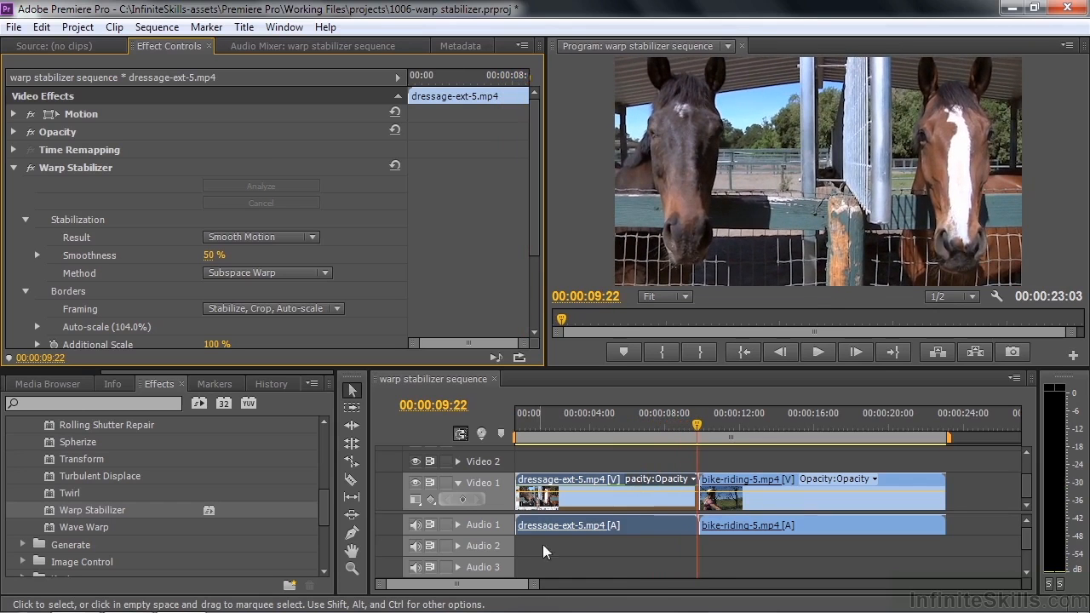
Step: Set the Warp Stabilizer Result to No Motion and play a short part of the dressage clip
{"action": "left_click_drag", "start_coordinate": [702, 439], "coordinate": [565, 443]}
{"action": "left_click", "coordinate": [269, 245]}
{"action": "left_click", "coordinate": [291, 273]}
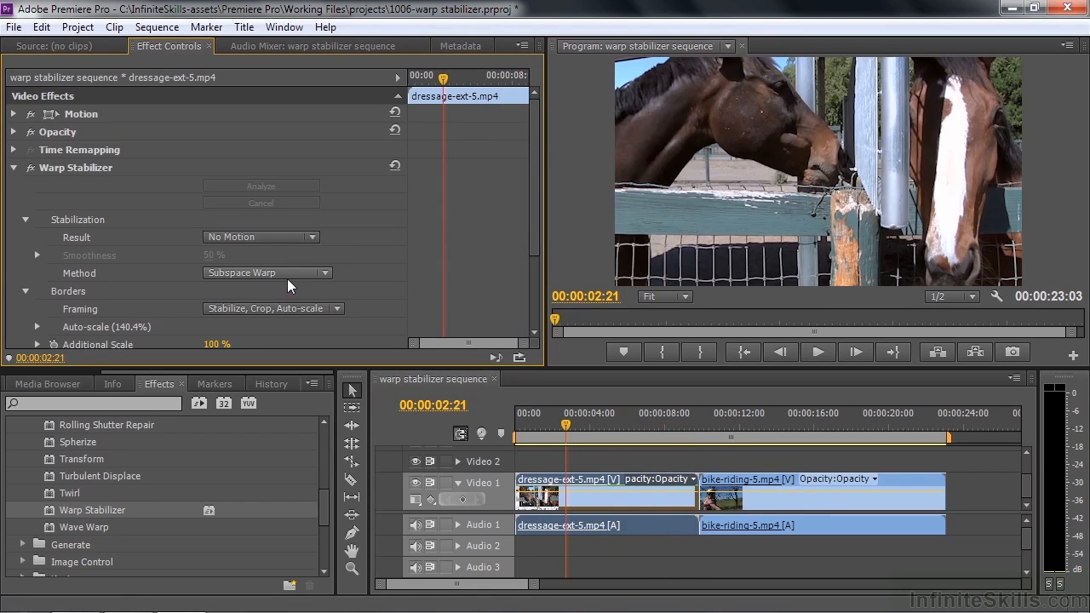
{"action": "left_click_drag", "start_coordinate": [567, 426], "coordinate": [540, 430]}
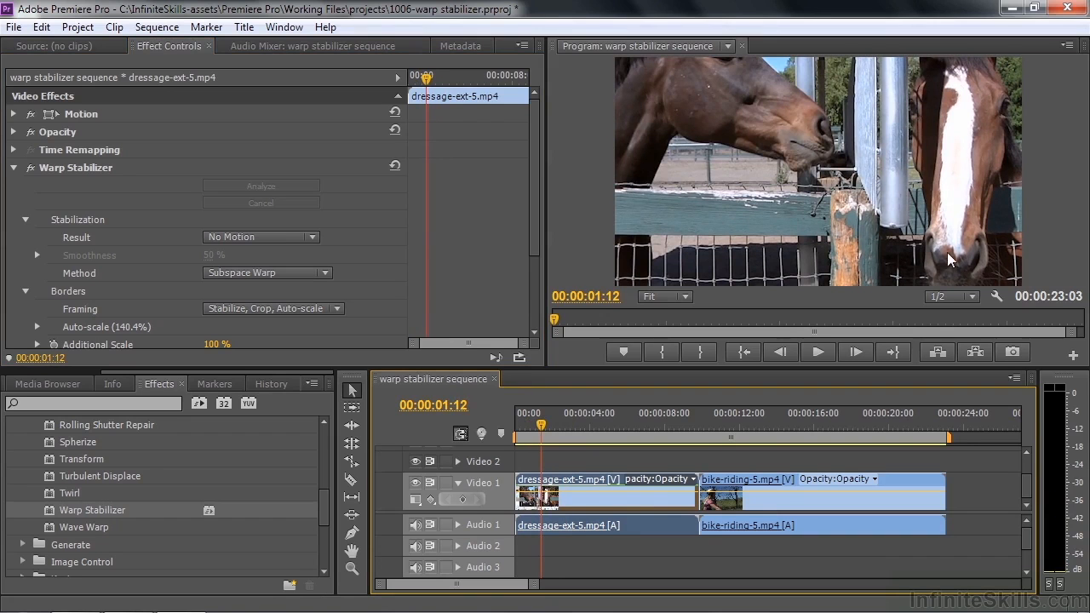
{"action": "key", "text": "space"}
{"action": "key", "text": "space"}
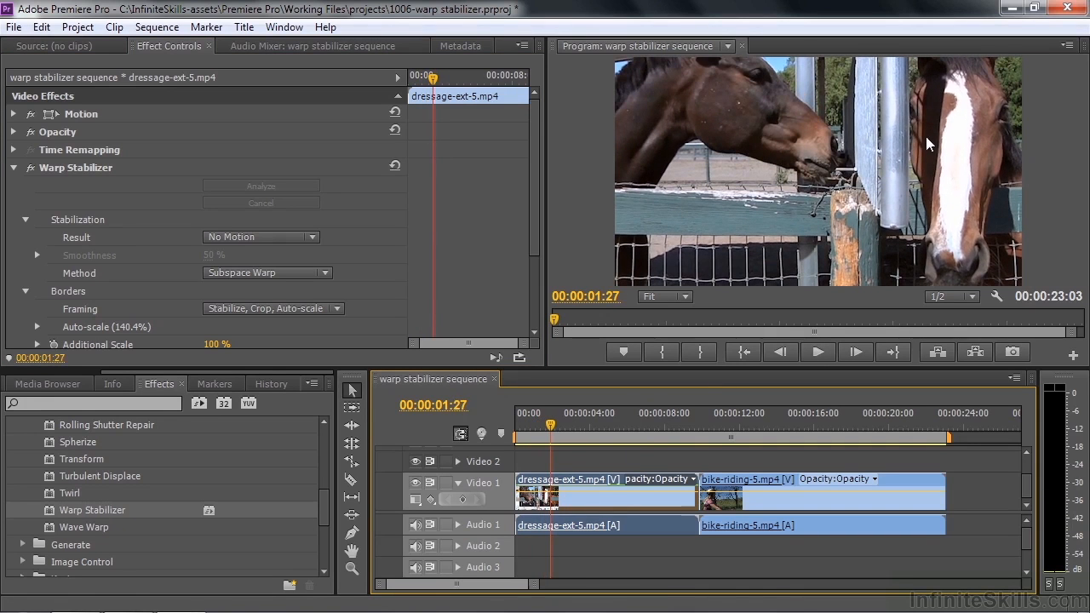
Step: Toggle Warp Stabilizer off and on to compare the framing, and set its Result back to Smooth Motion
{"action": "left_click", "coordinate": [29, 168]}
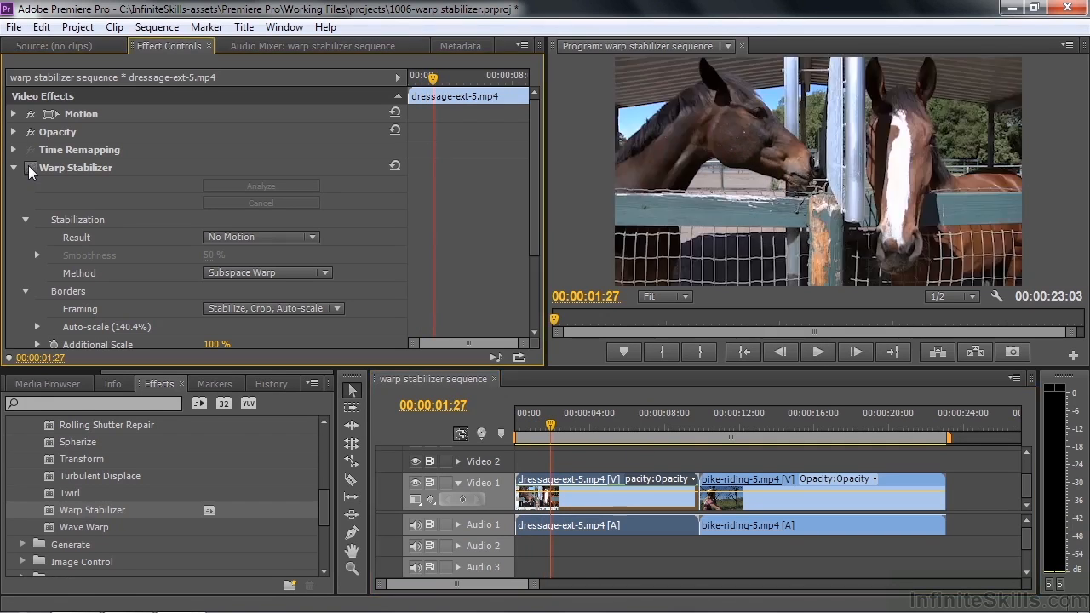
{"action": "left_click", "coordinate": [30, 167]}
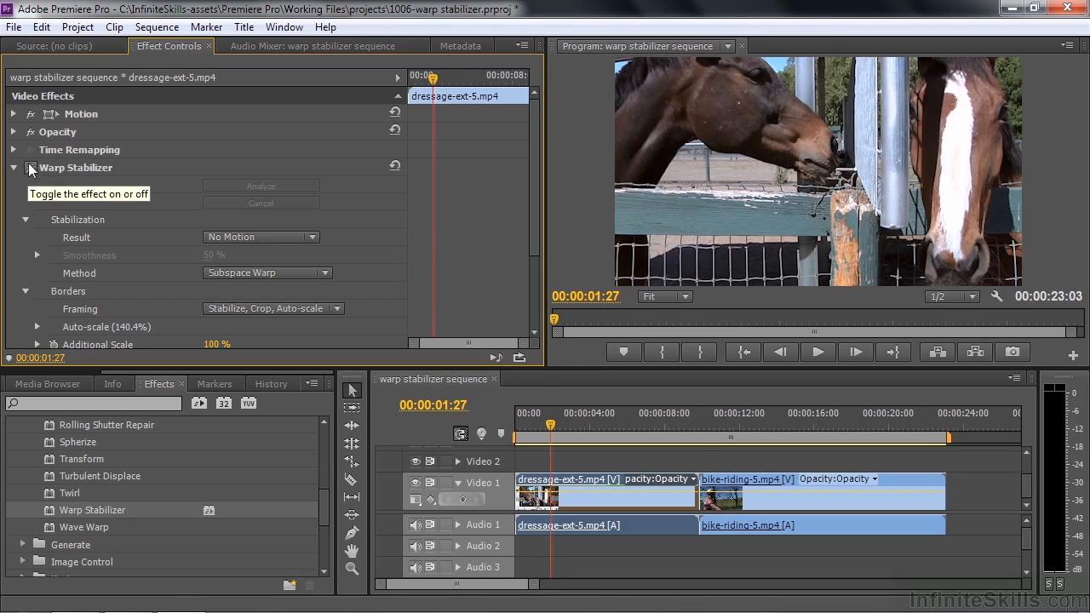
{"action": "left_click", "coordinate": [315, 238]}
{"action": "left_click", "coordinate": [313, 258]}
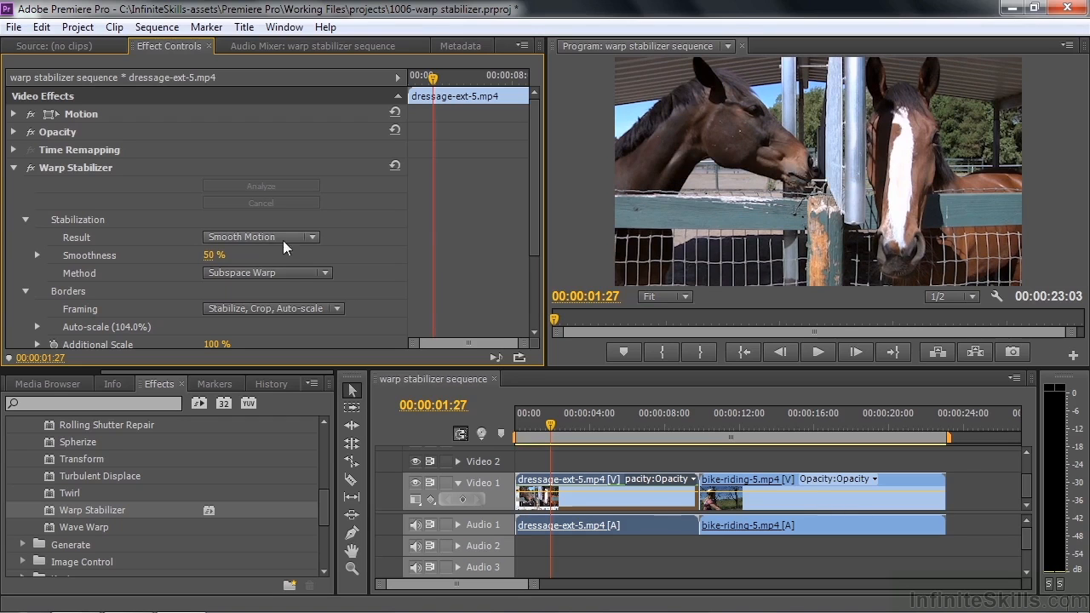
Step: Set the stabilization Method to Position and play the dressage clip from its start
{"action": "left_click", "coordinate": [326, 273]}
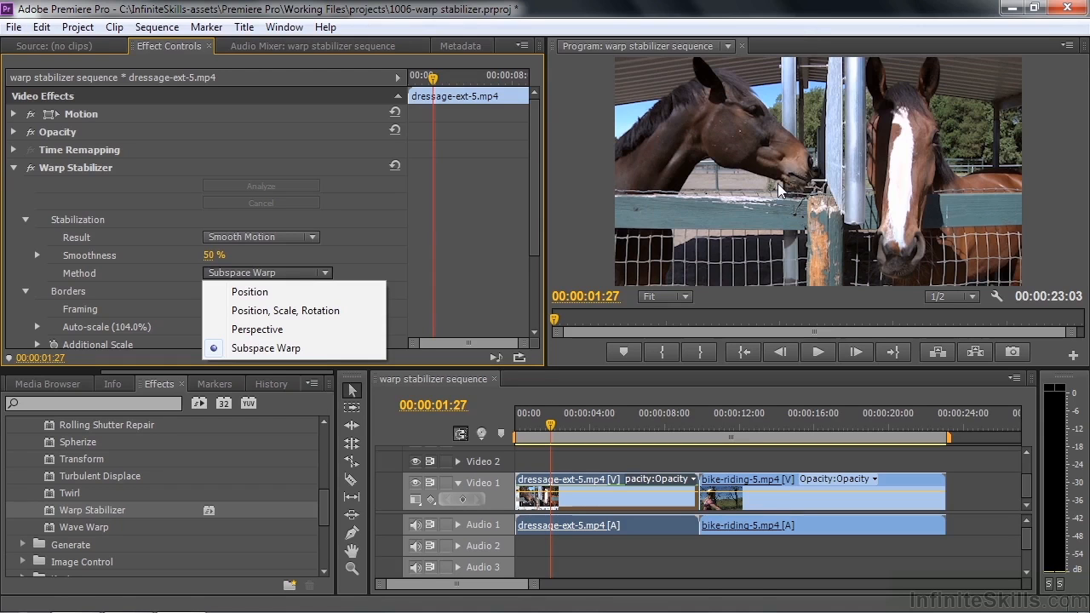
{"action": "left_click", "coordinate": [250, 294]}
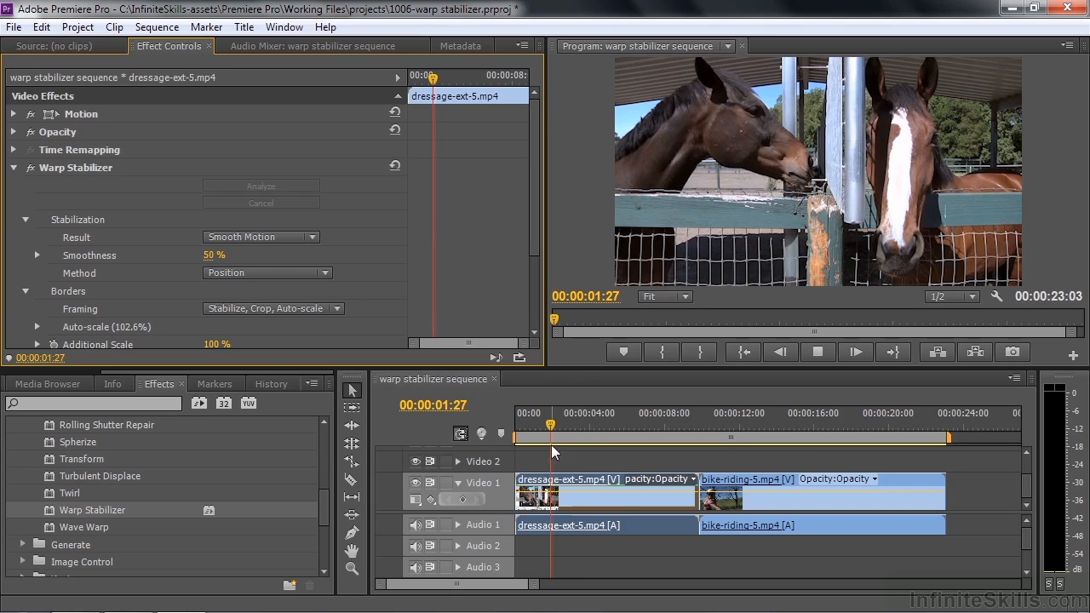
{"action": "key", "text": "space"}
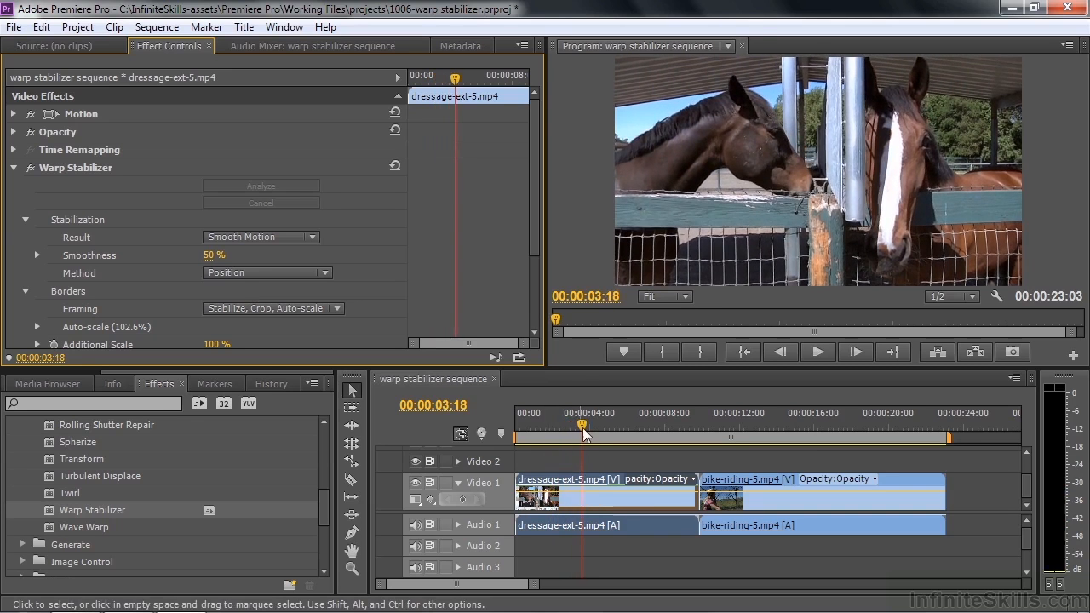
{"action": "left_click", "coordinate": [569, 436]}
{"action": "left_click_drag", "start_coordinate": [568, 436], "coordinate": [521, 436]}
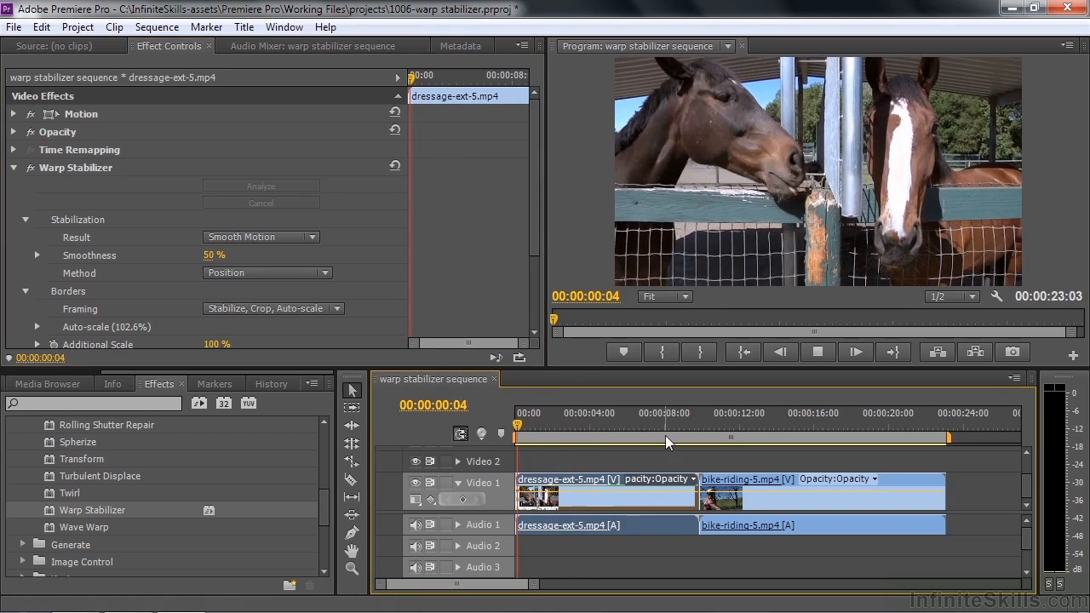
{"action": "key", "text": "space"}
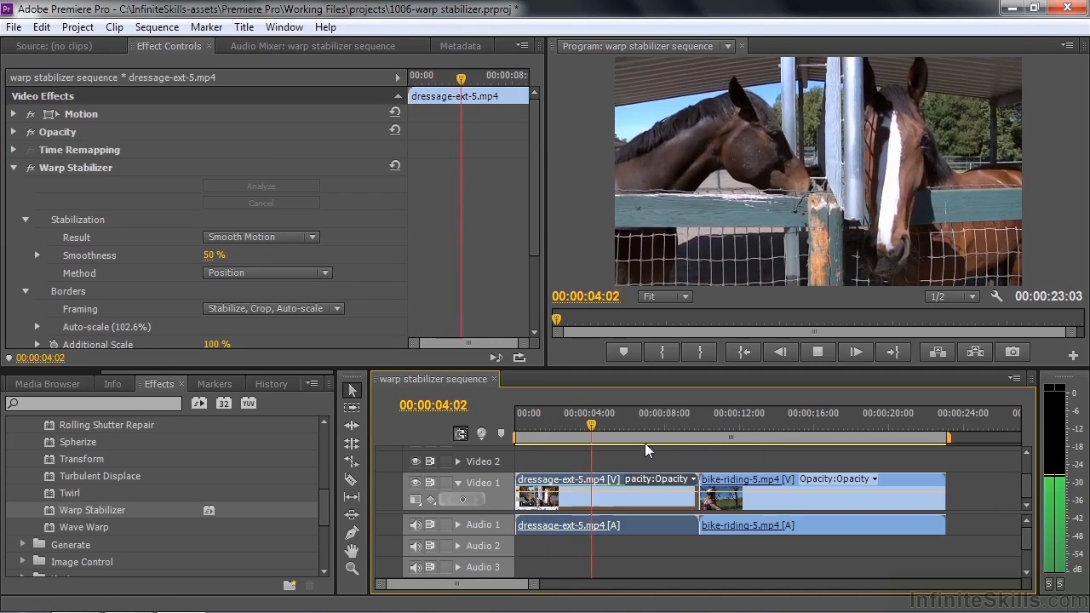
{"action": "key", "text": "space"}
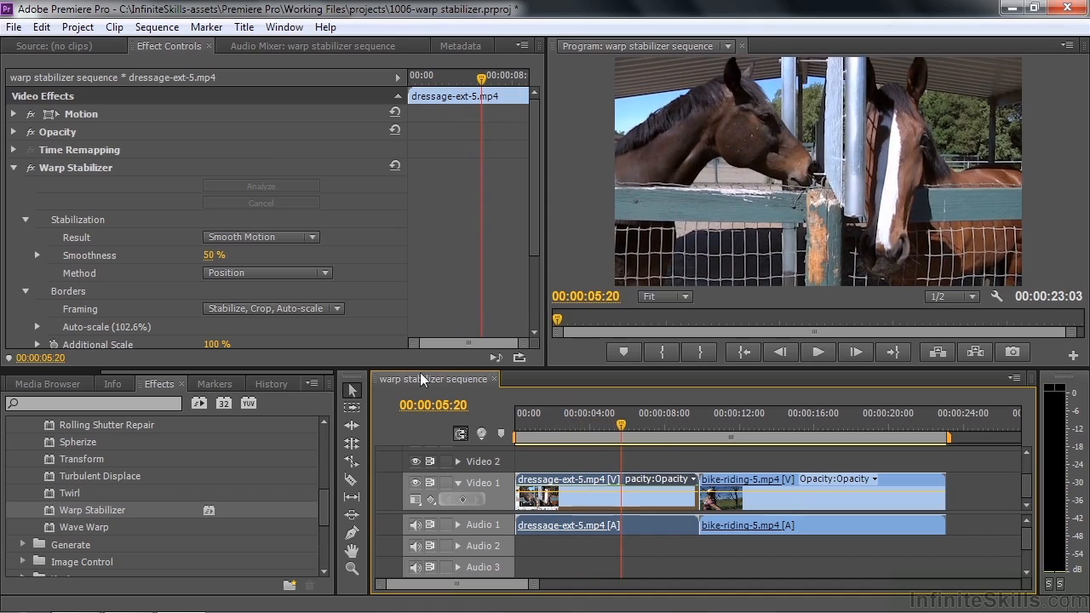
Step: Set the stabilization Method to Position, Scale, Rotation and play the dressage clip from its start
{"action": "left_click", "coordinate": [324, 273]}
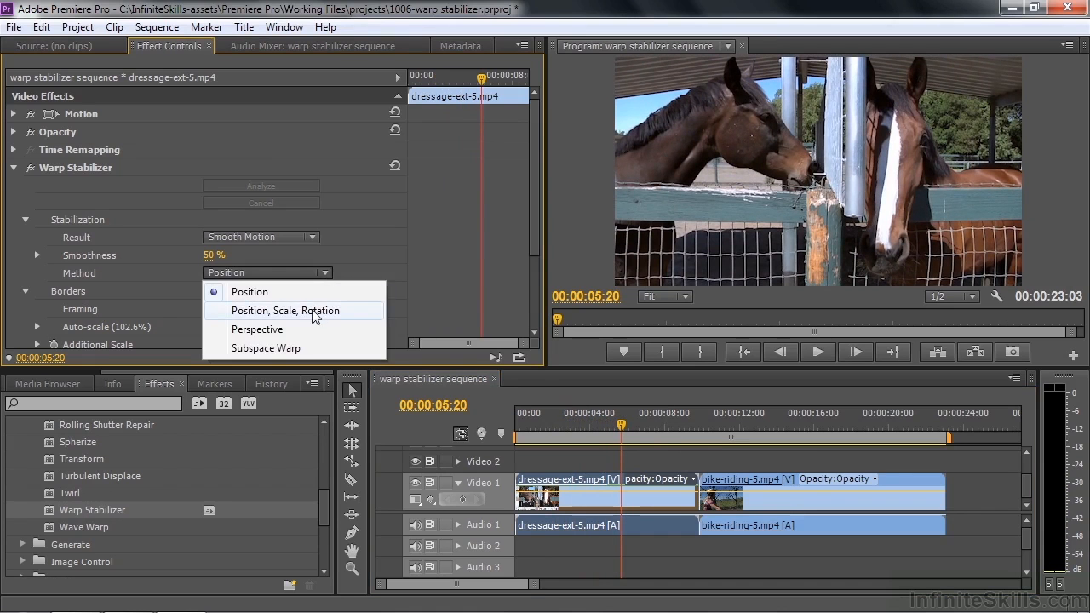
{"action": "left_click", "coordinate": [314, 311]}
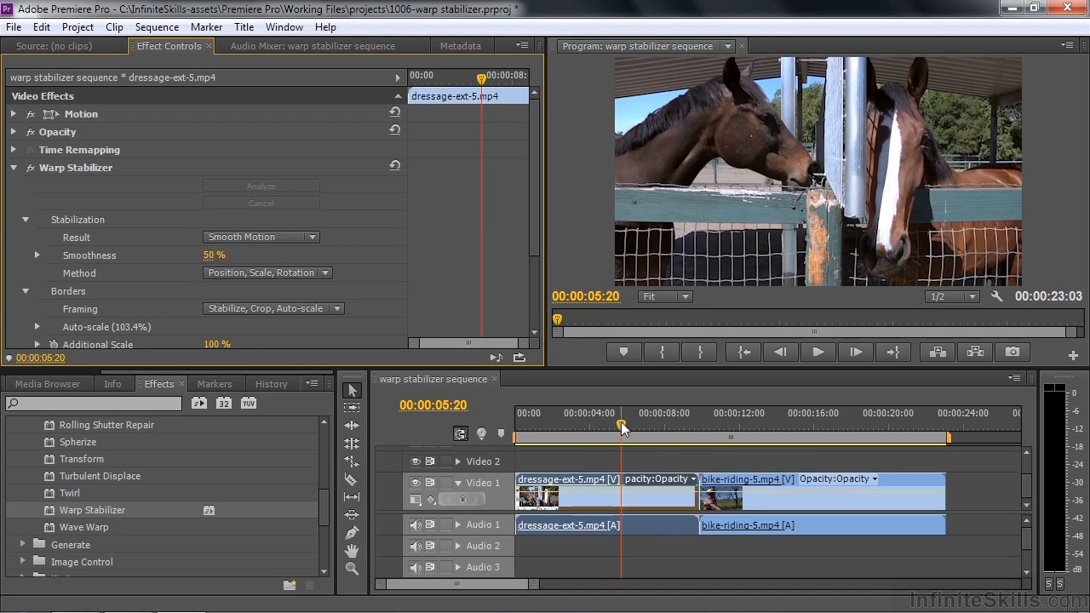
{"action": "left_click_drag", "start_coordinate": [620, 430], "coordinate": [520, 448]}
{"action": "key", "text": "space"}
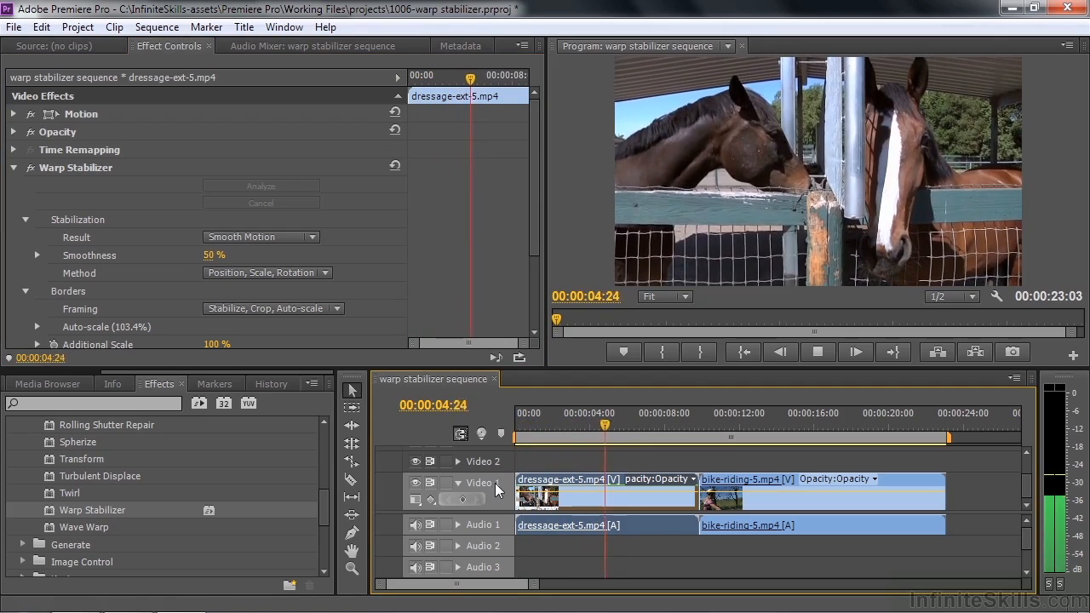
{"action": "key", "text": "space"}
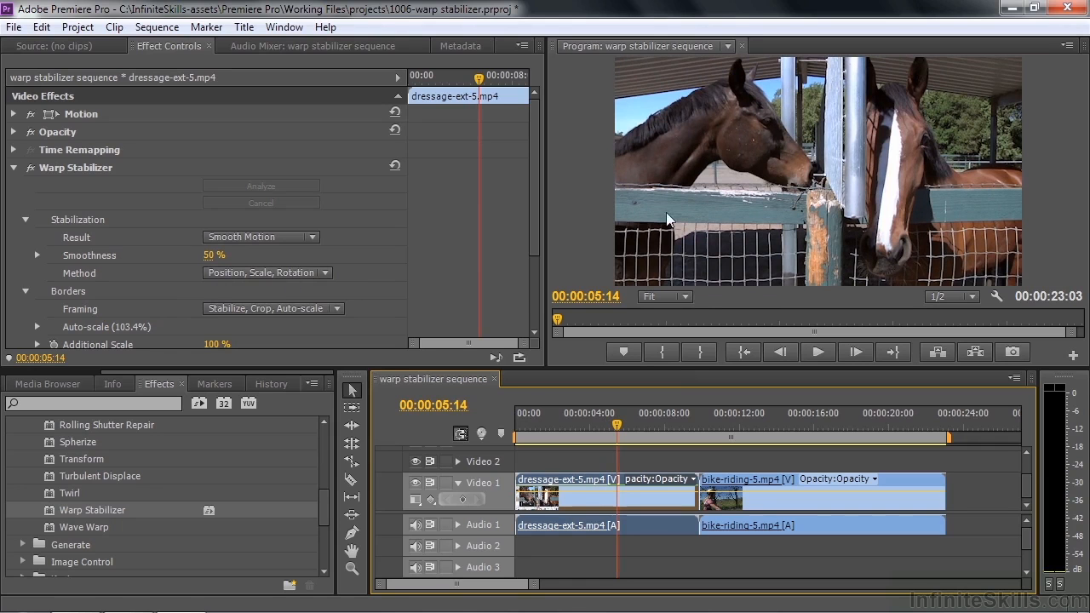
Step: Set the stabilization Method to Perspective and preview the dressage clip
{"action": "left_click", "coordinate": [327, 273]}
{"action": "left_click", "coordinate": [274, 330]}
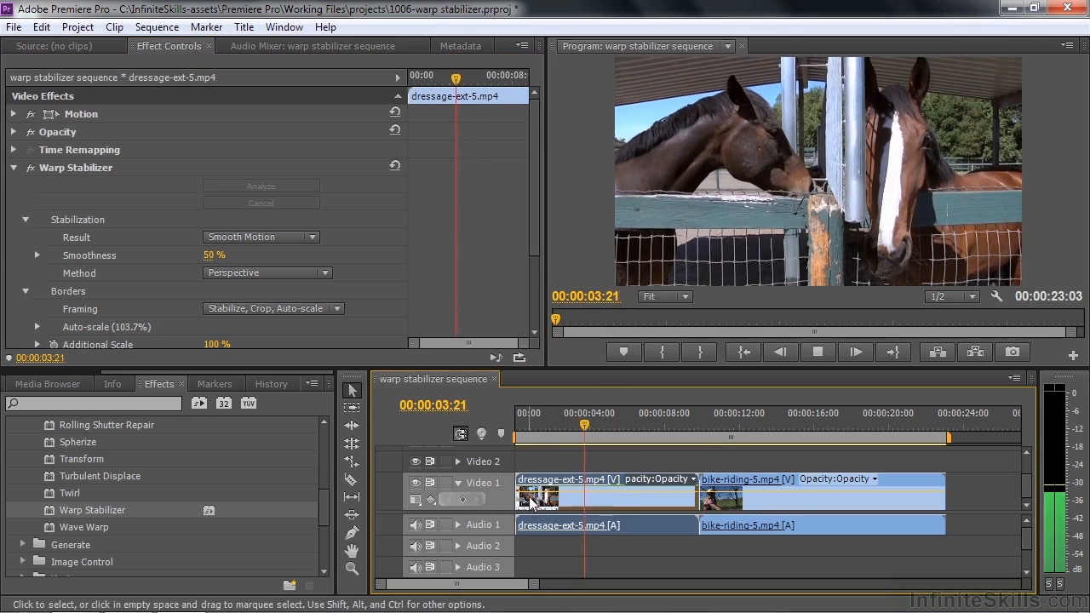
{"action": "key", "text": "space"}
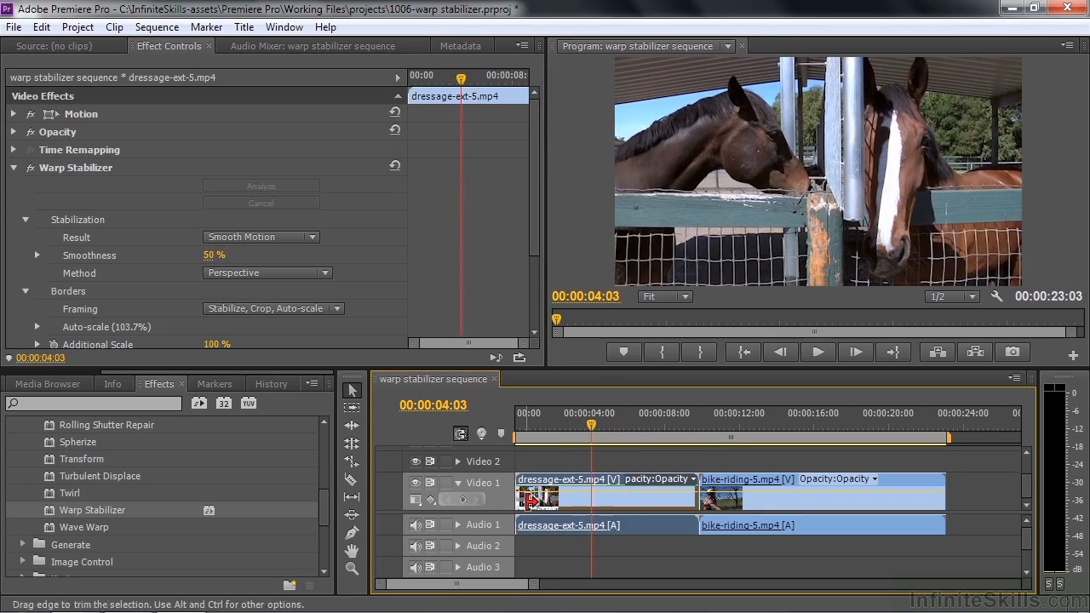
Step: Set the dressage clip's stabilization Method to Position, Scale, Rotation and its Framing to Stabilize Only
{"action": "left_click", "coordinate": [323, 273]}
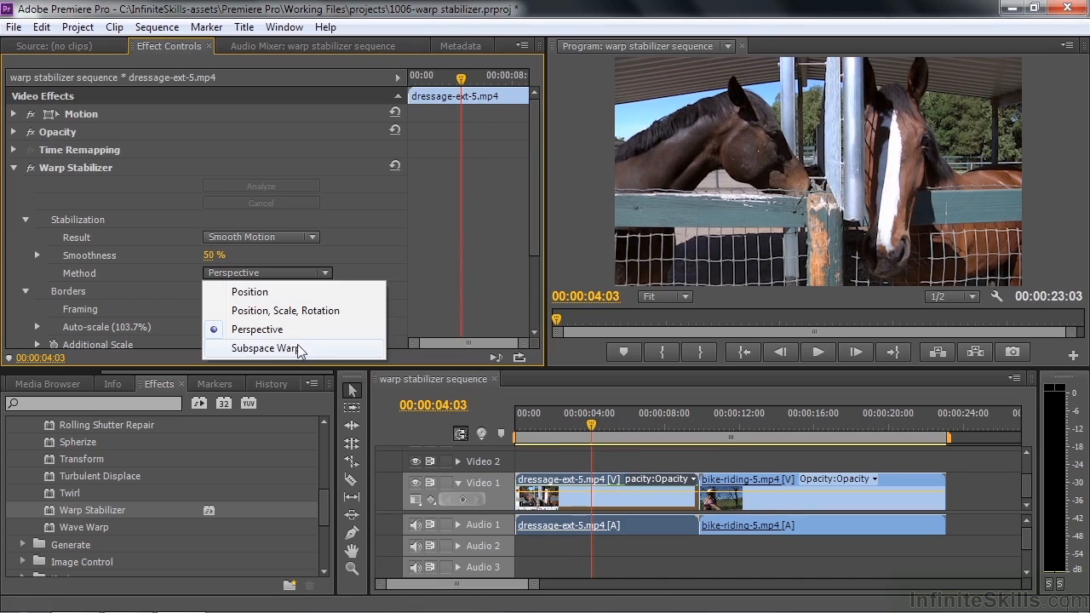
{"action": "left_click", "coordinate": [300, 312]}
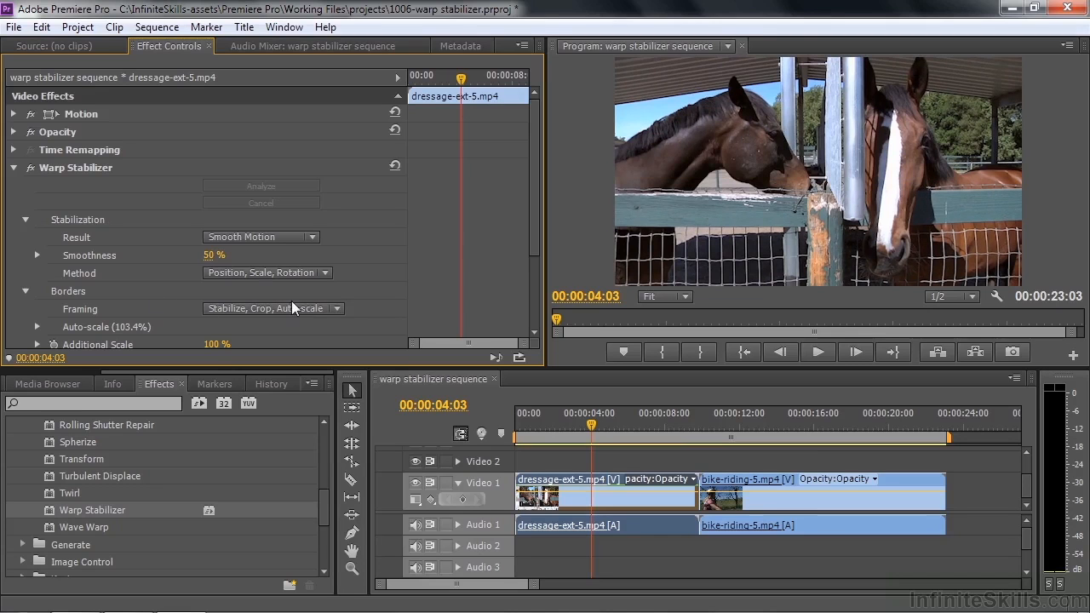
{"action": "left_click", "coordinate": [337, 309]}
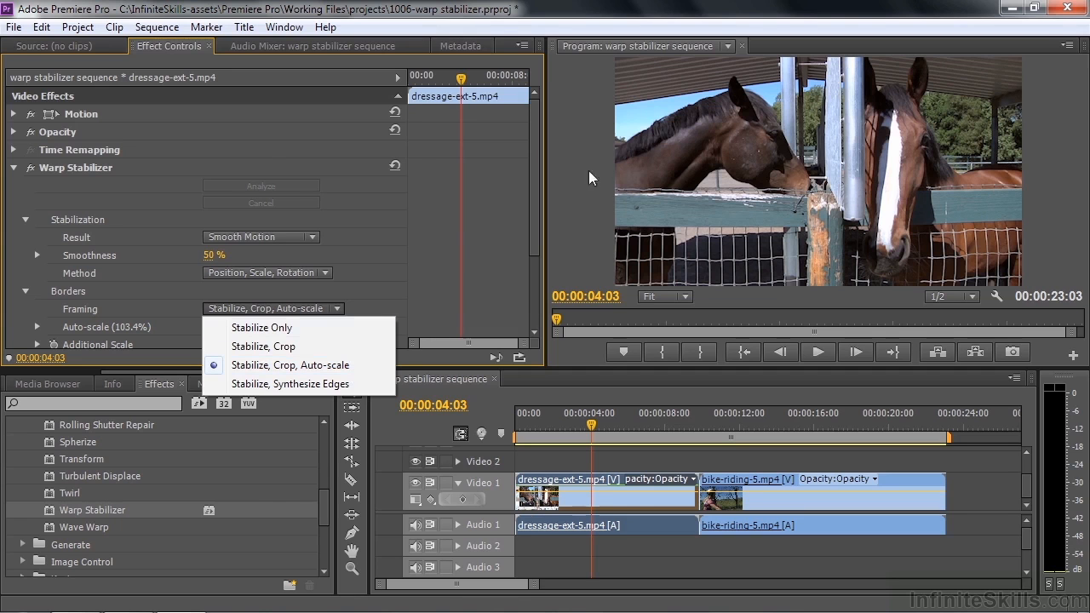
{"action": "left_click", "coordinate": [264, 327]}
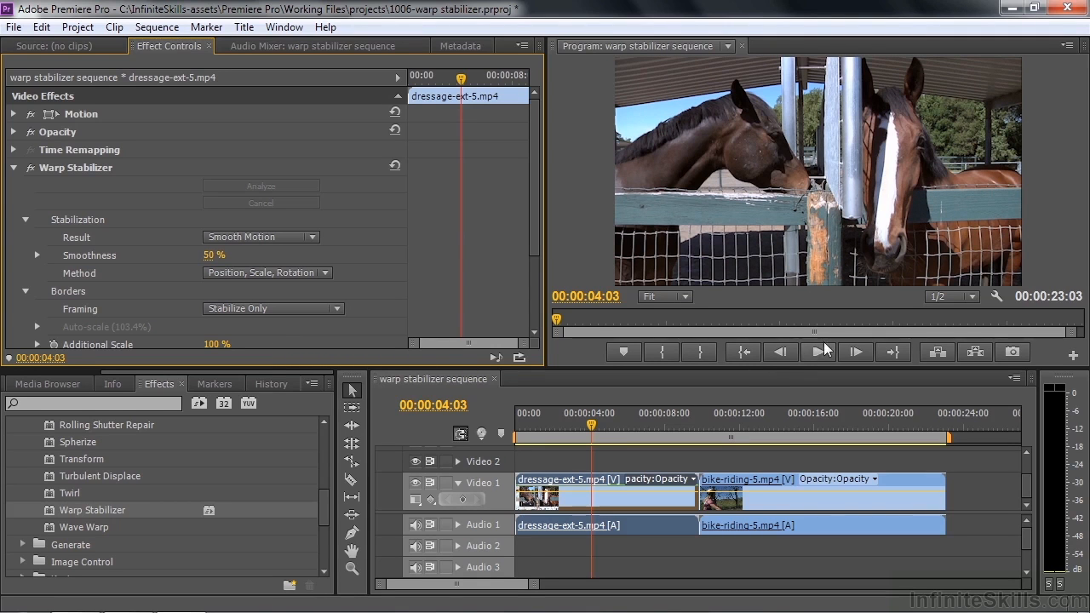
Step: Preview the dressage clip to inspect the frame edges, and return the playhead to 00:00:00:22
{"action": "key", "text": "space"}
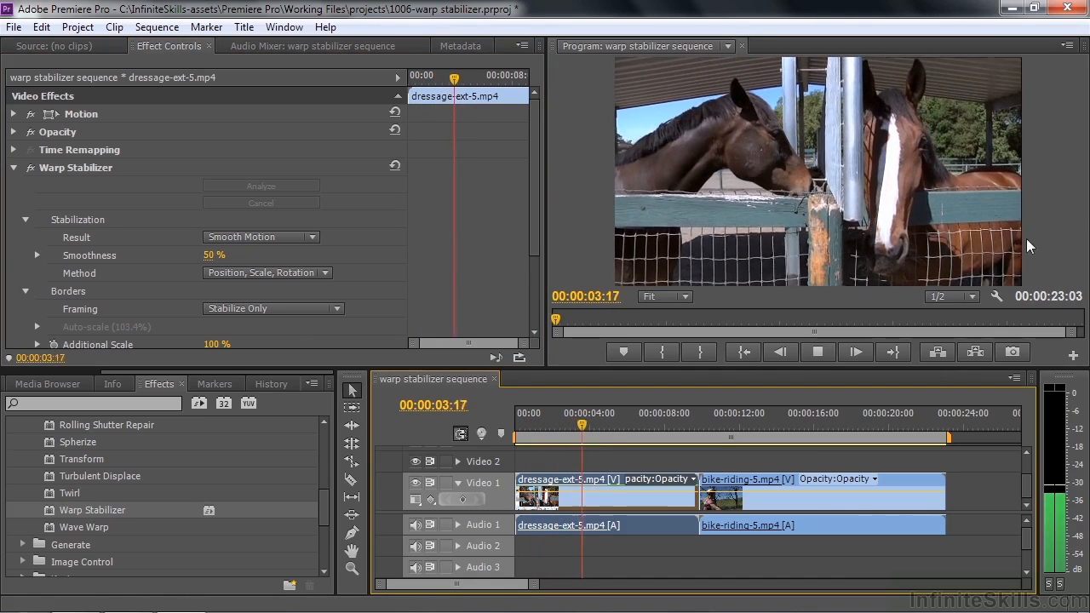
{"action": "key", "text": "space"}
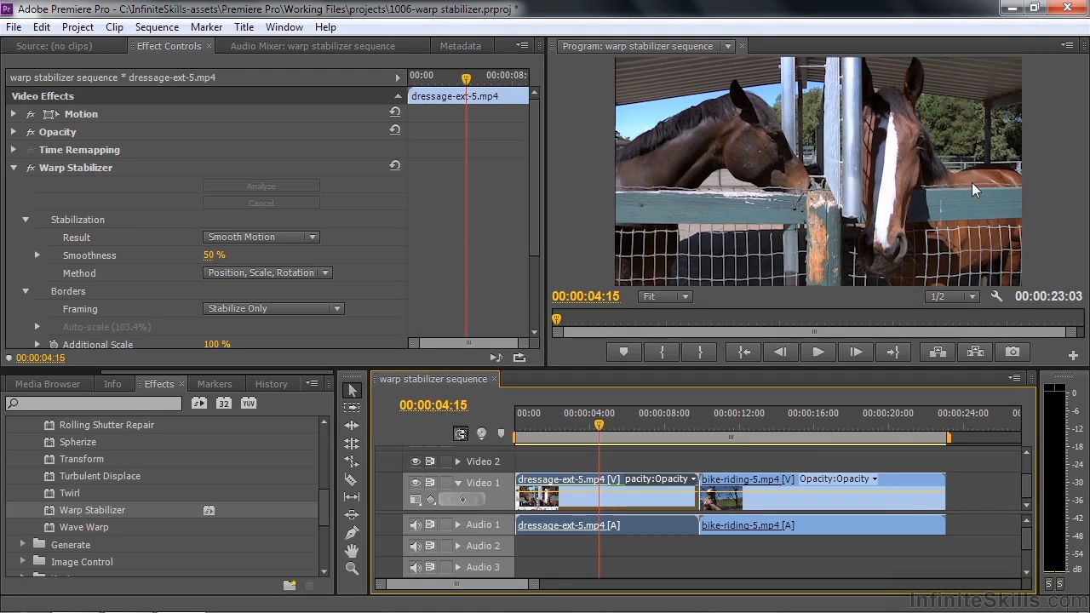
{"action": "left_click_drag", "start_coordinate": [598, 422], "coordinate": [528, 430]}
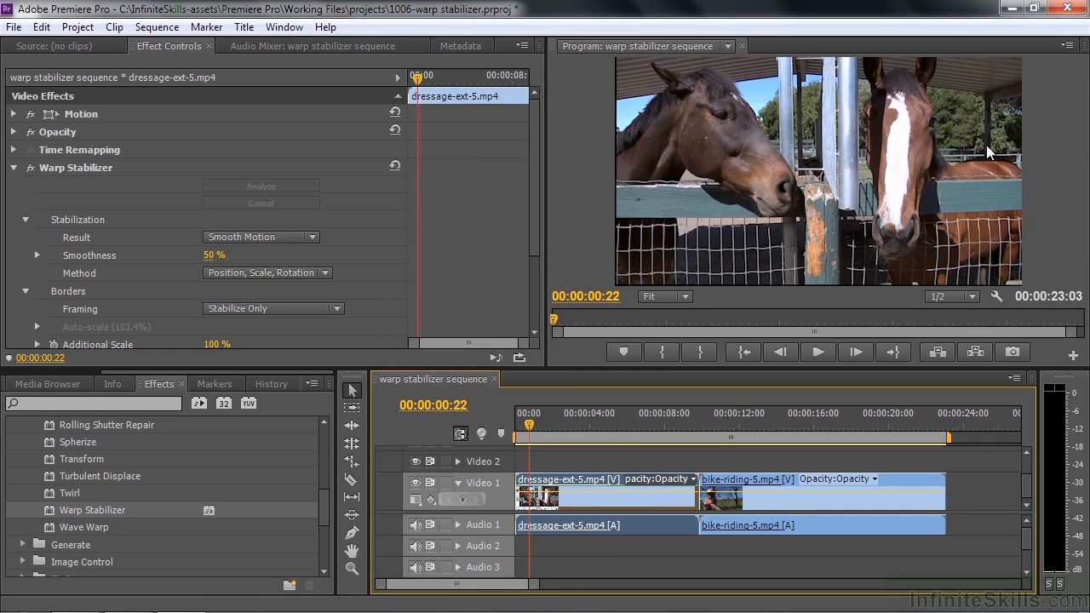
Step: Set the dressage clip's Framing to Stabilize, Crop and play the clip to check its borders
{"action": "left_click", "coordinate": [337, 308]}
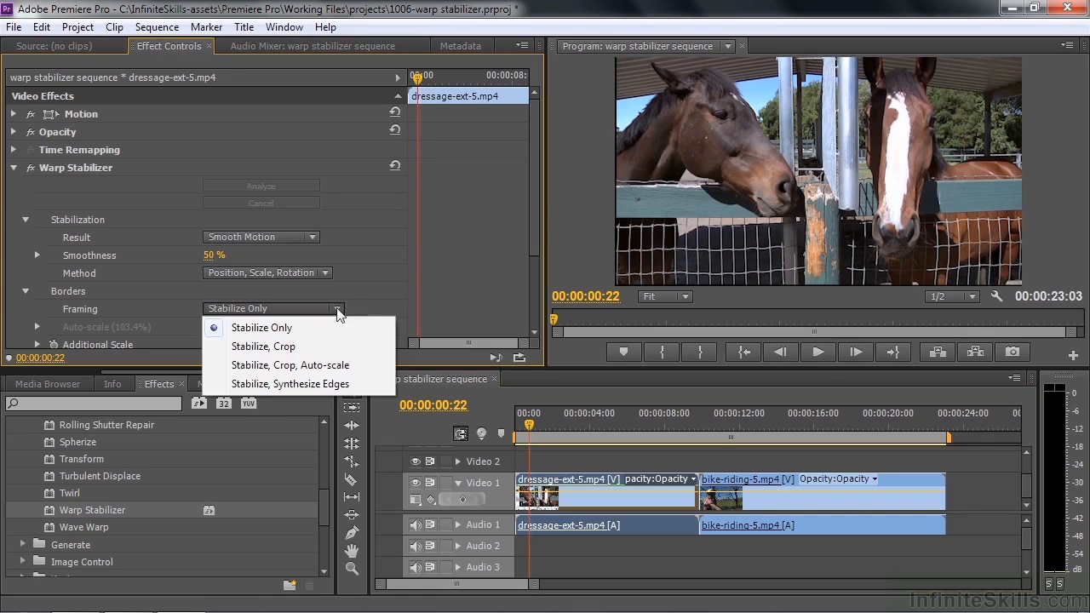
{"action": "left_click", "coordinate": [291, 347]}
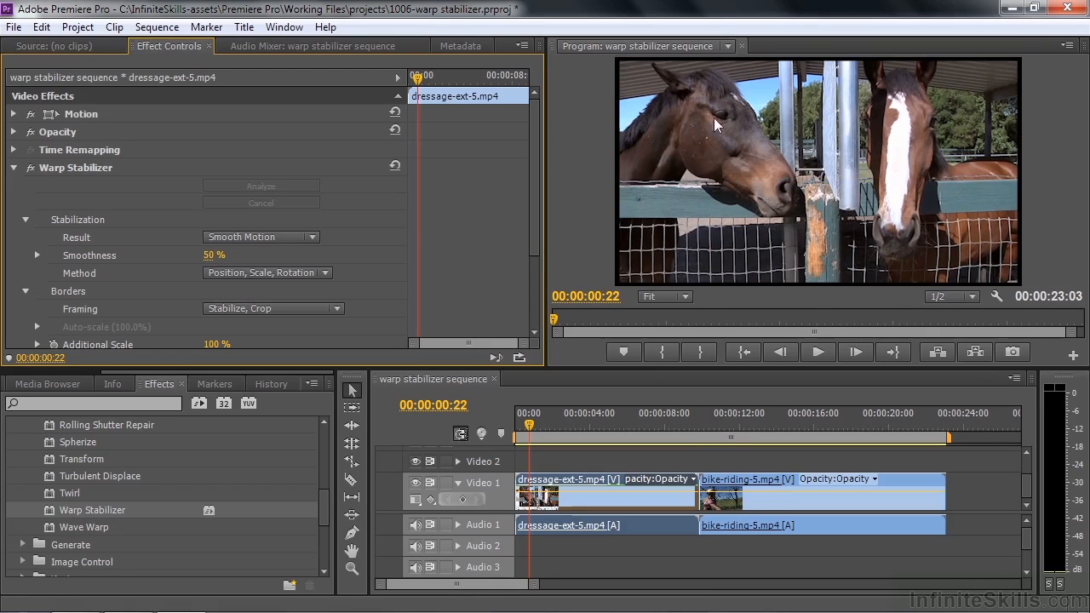
{"action": "key", "text": "space"}
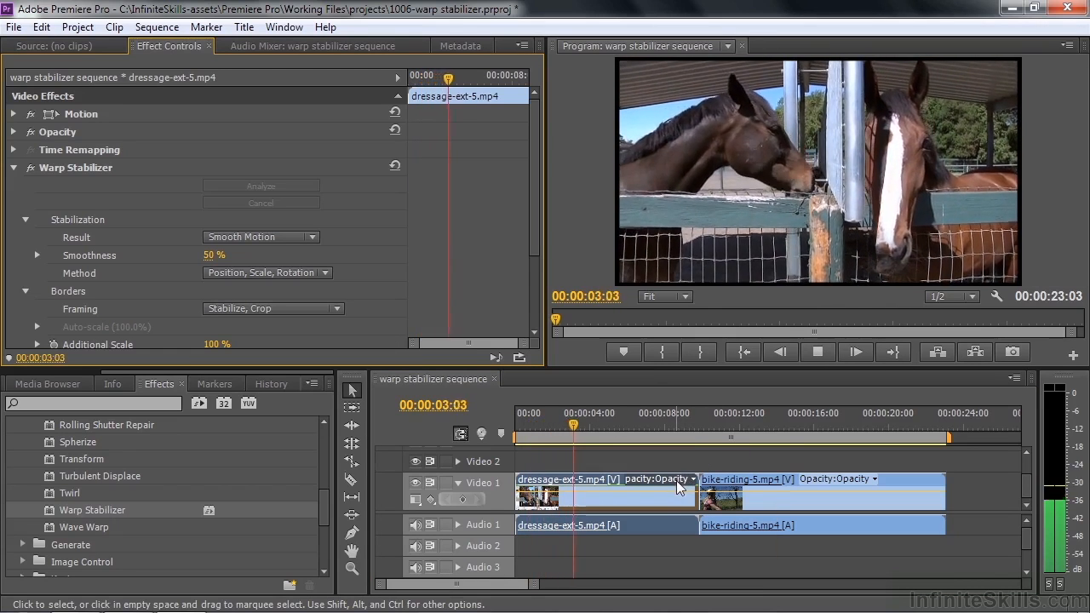
{"action": "key", "text": "space"}
Step: Set the dressage clip's Framing to Stabilize, Crop, Auto-scale and preview the clip
{"action": "left_click", "coordinate": [337, 308]}
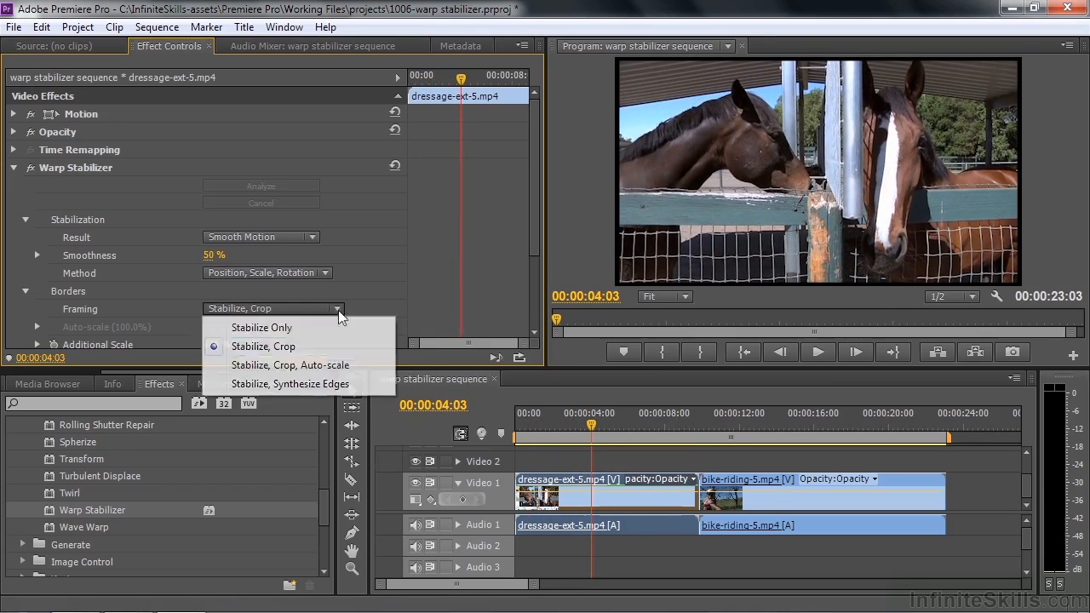
{"action": "left_click", "coordinate": [311, 370]}
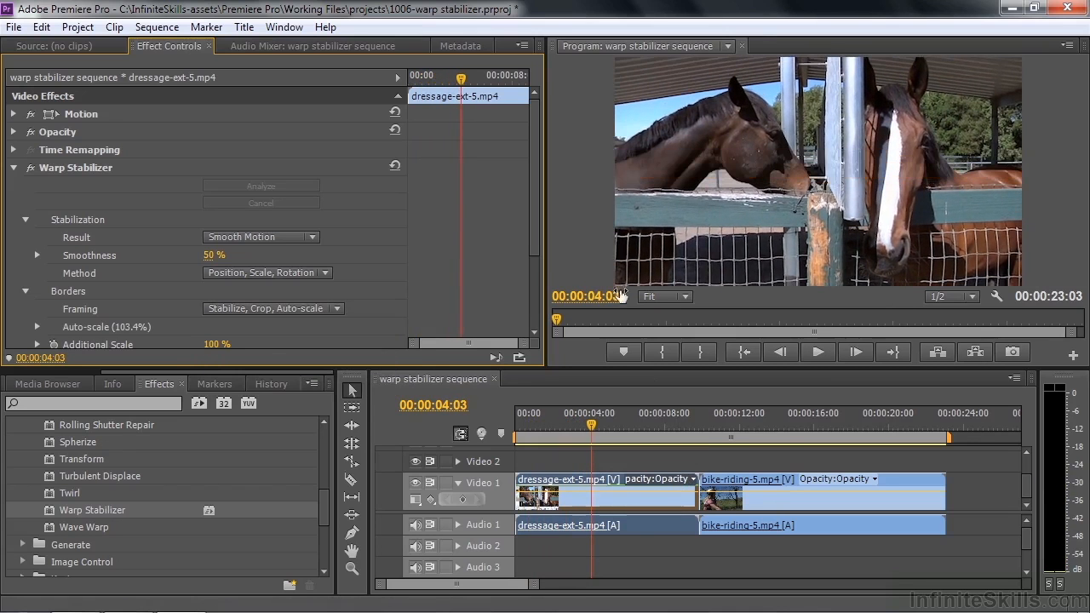
{"action": "key", "text": "space"}
{"action": "key", "text": "space"}
Step: Set the dressage clip's Framing to Stabilize, Synthesize Edges and play the clip from its start
{"action": "left_click", "coordinate": [337, 309]}
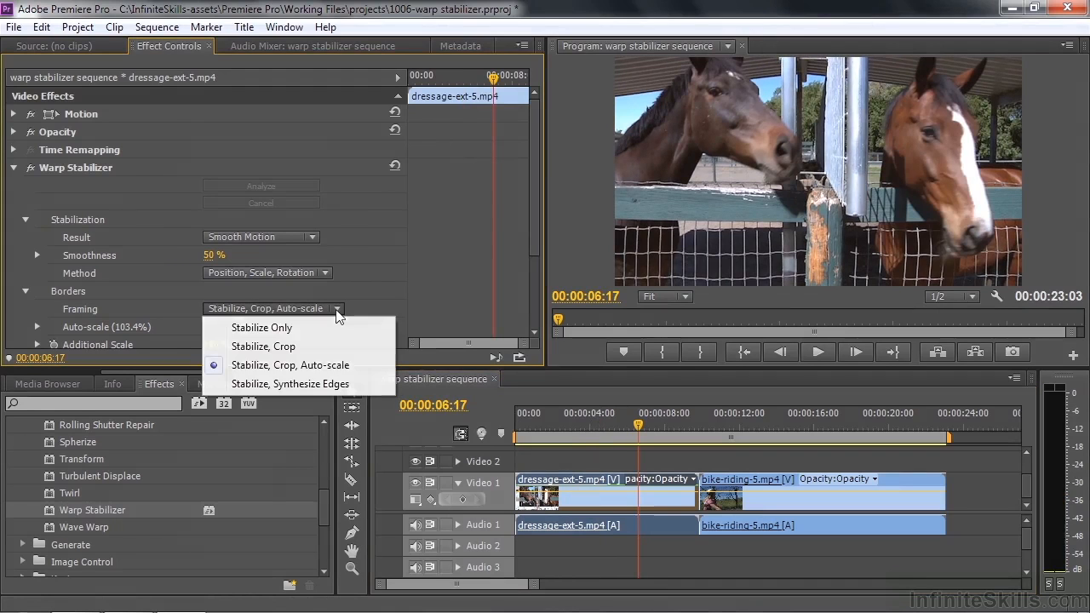
{"action": "left_click", "coordinate": [295, 385]}
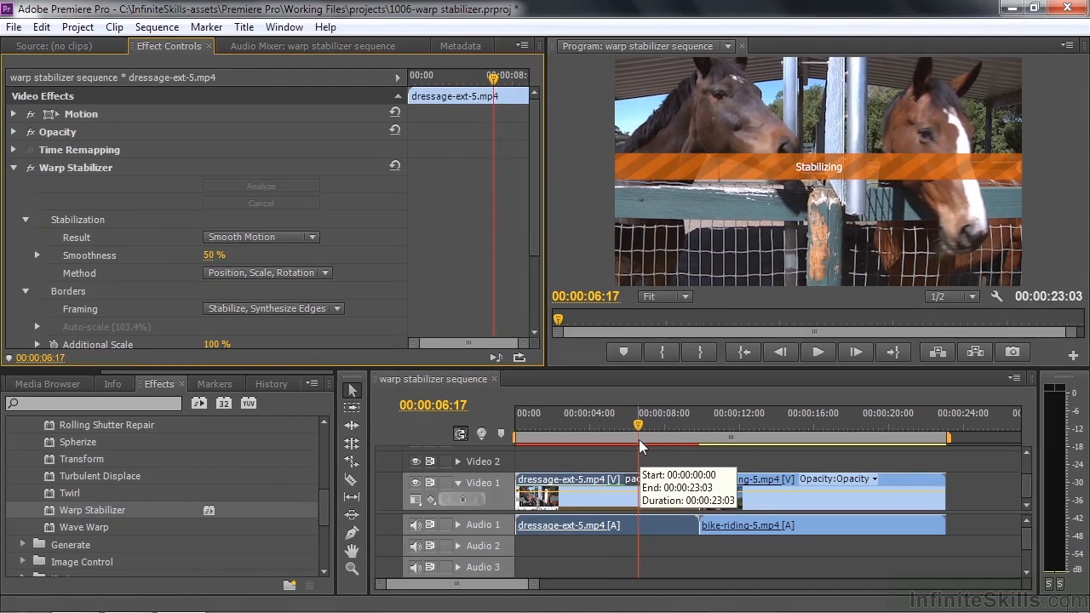
{"action": "left_click_drag", "start_coordinate": [638, 429], "coordinate": [513, 436]}
{"action": "key", "text": "space"}
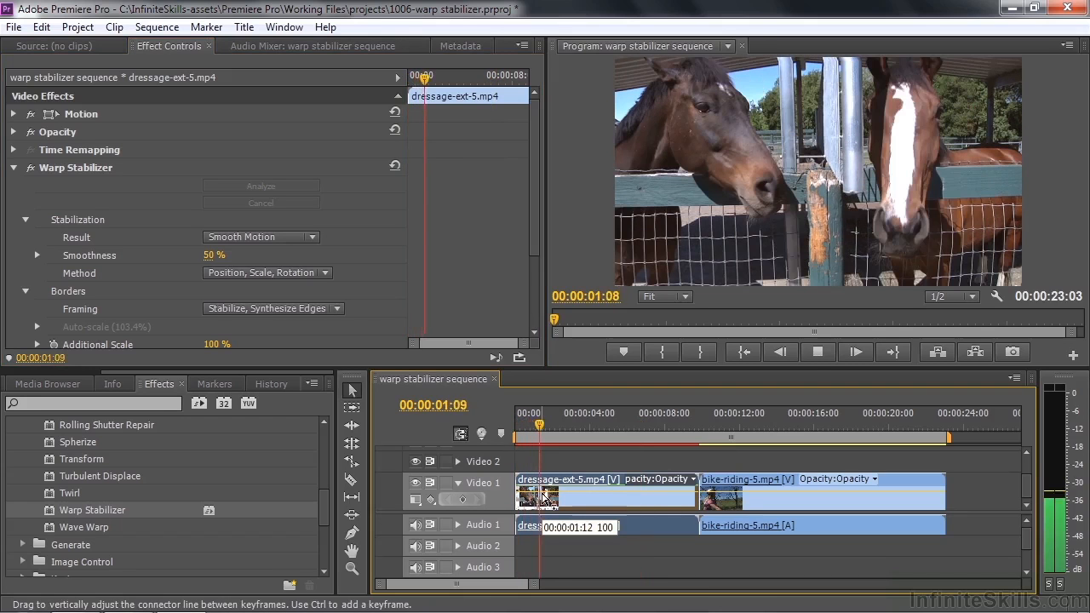
{"action": "key", "text": "space"}
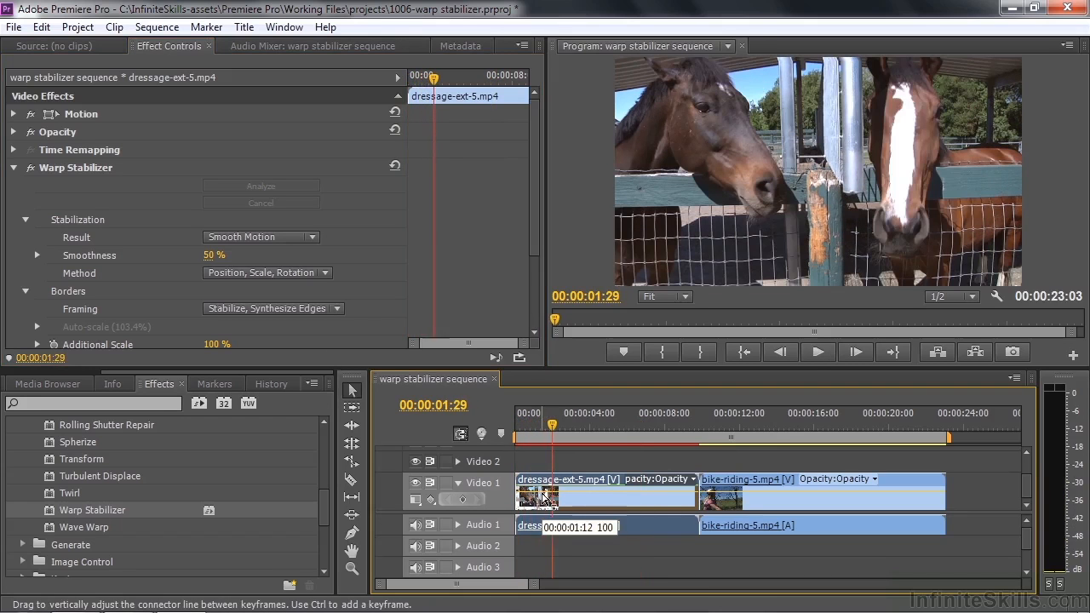
Step: Restore the dressage clip's Framing to Stabilize, Crop, Auto-scale
{"action": "left_click", "coordinate": [340, 308]}
{"action": "left_click", "coordinate": [307, 367]}
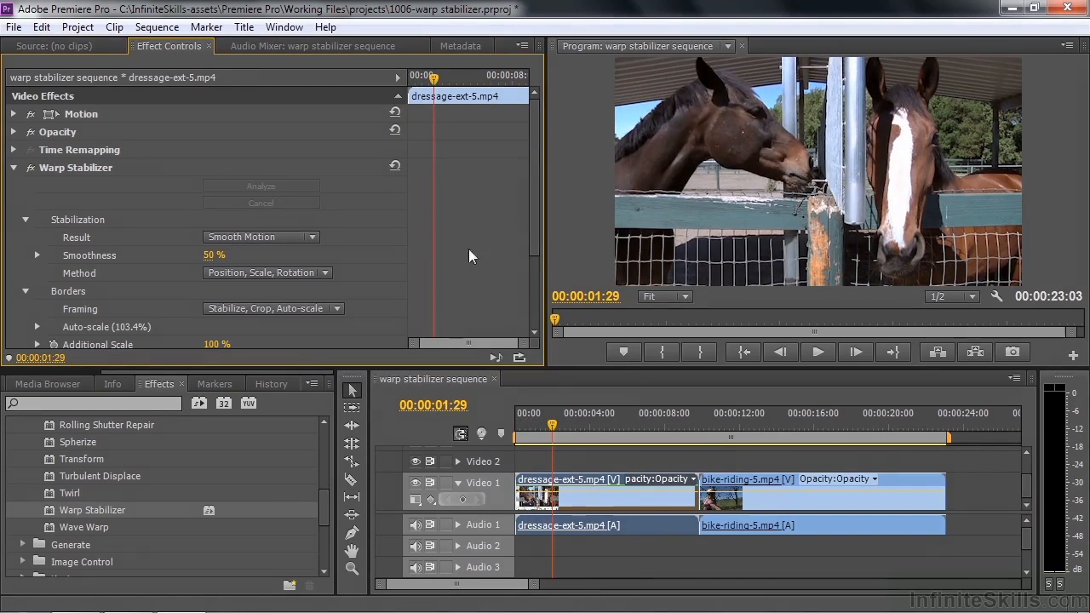
{"action": "mouse_move", "coordinate": [532, 247]}
{"action": "left_mouse_down"}
{"action": "mouse_move", "coordinate": [532, 308]}
{"action": "mouse_move", "coordinate": [534, 241]}
{"action": "left_mouse_up"}
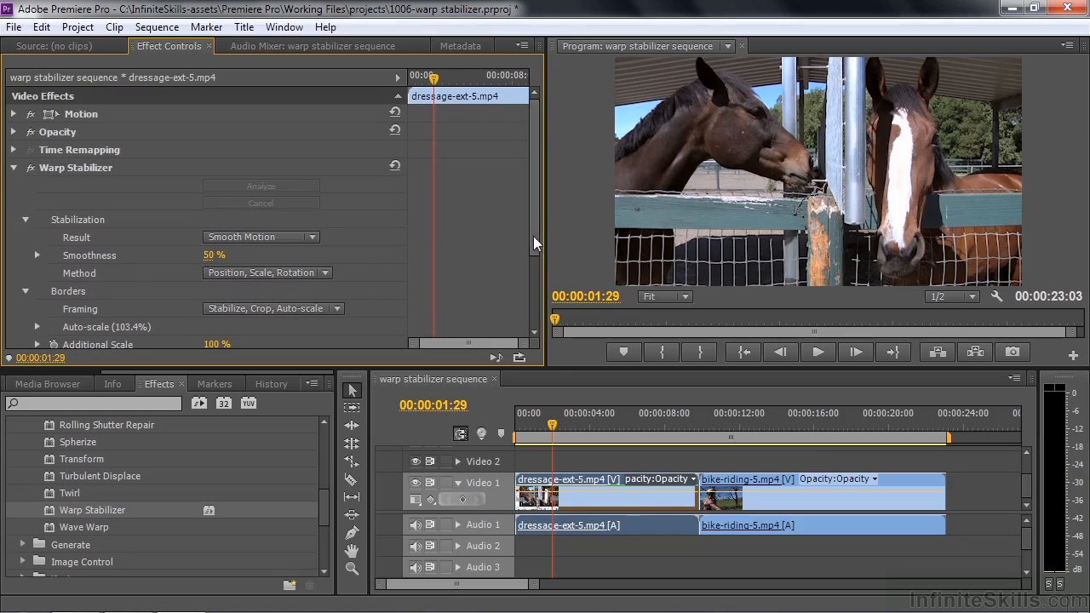
Step: Move the playhead to 00:00:11:19 and apply the Warp Stabilizer effect to the bike-riding-5.mp4 clip
{"action": "left_click_drag", "start_coordinate": [551, 423], "coordinate": [732, 445]}
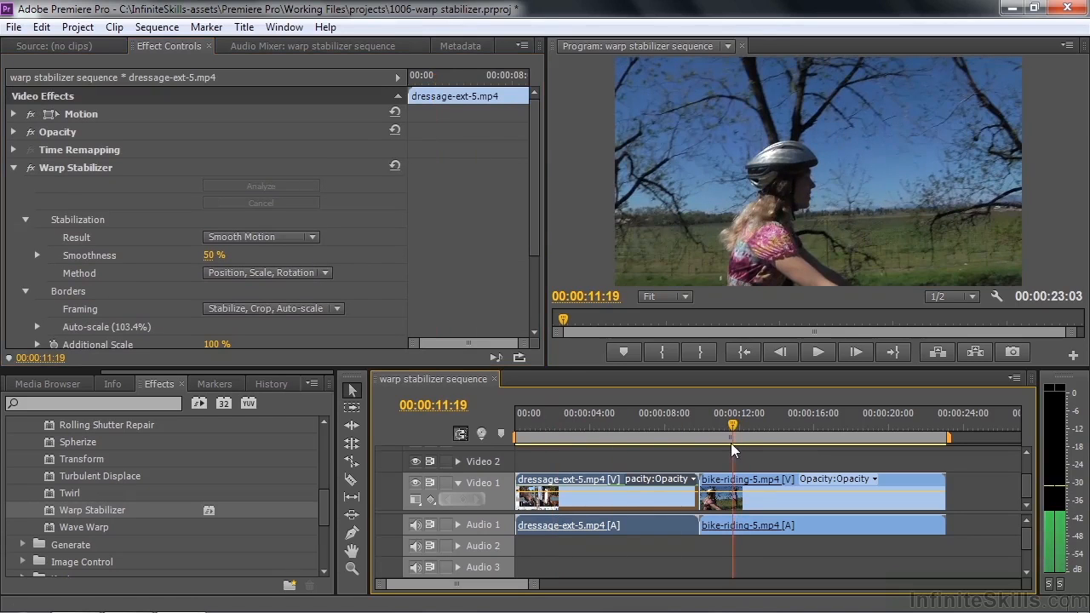
{"action": "left_click", "coordinate": [743, 502]}
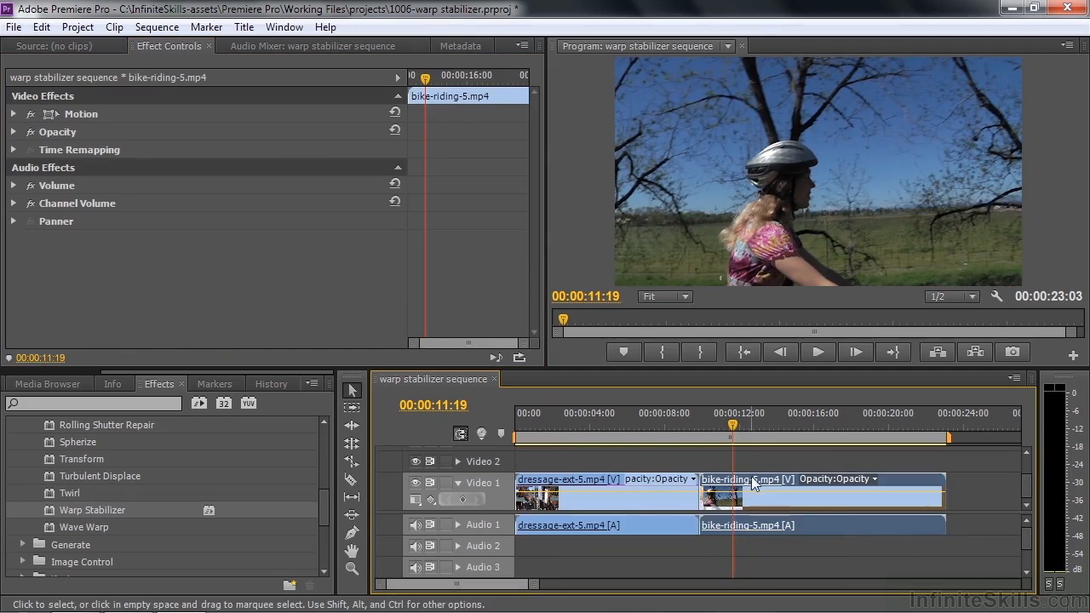
{"action": "left_click_drag", "start_coordinate": [50, 514], "coordinate": [732, 487]}
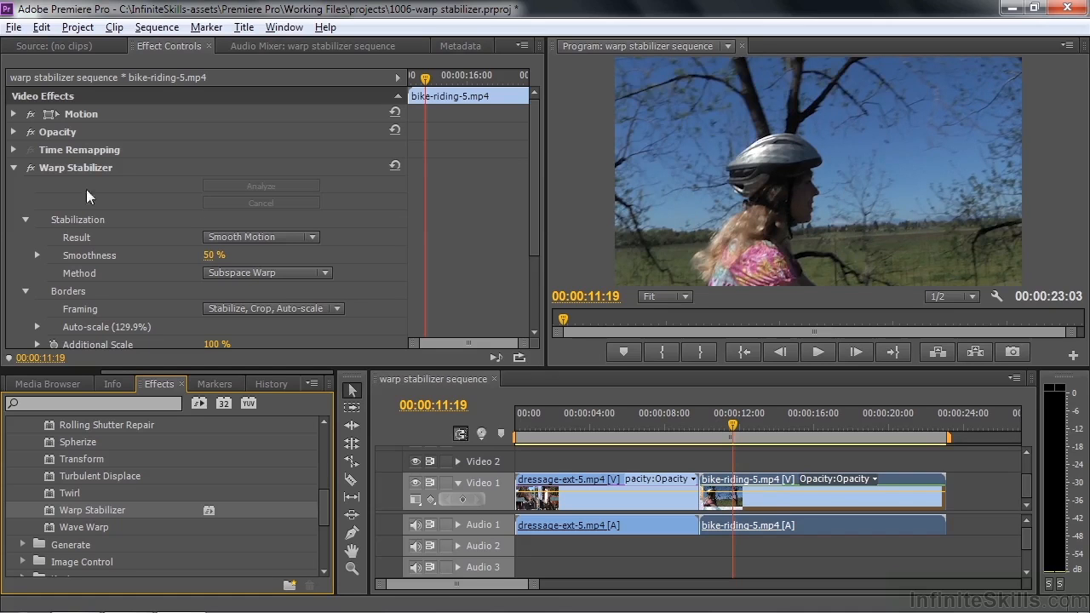
Step: Toggle Warp Stabilizer off and on for the bike-riding clip to compare the framing
{"action": "left_click", "coordinate": [29, 172]}
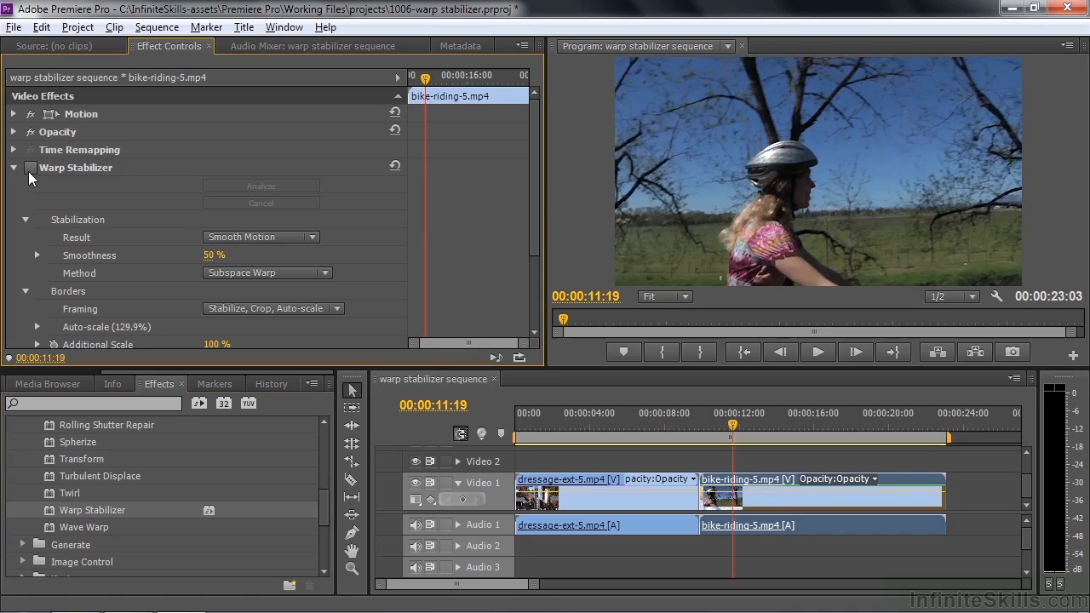
{"action": "left_click", "coordinate": [29, 171]}
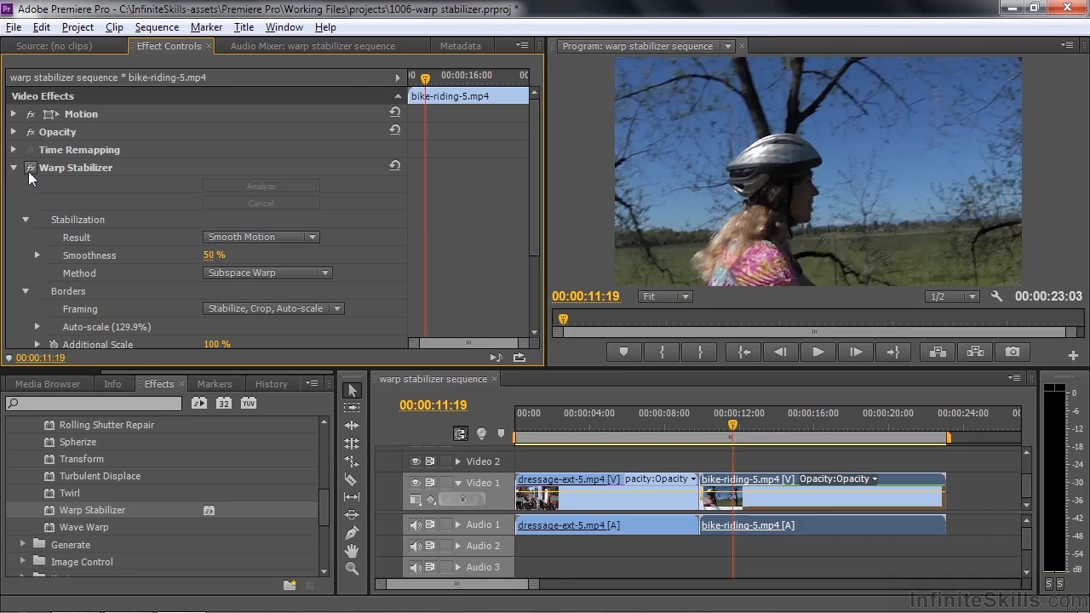
{"action": "left_click", "coordinate": [29, 171]}
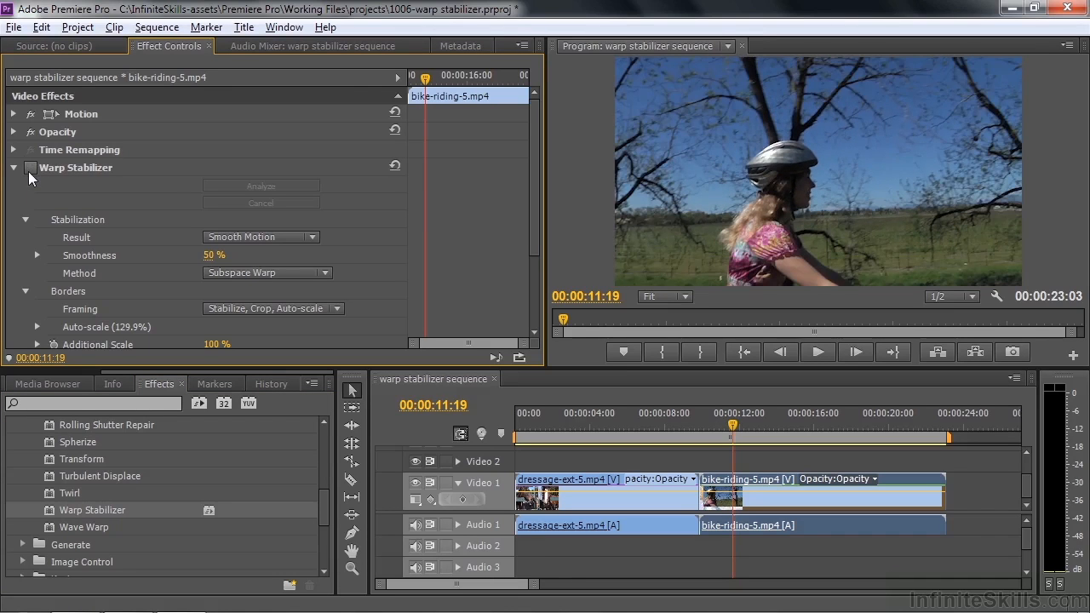
{"action": "left_click", "coordinate": [29, 171]}
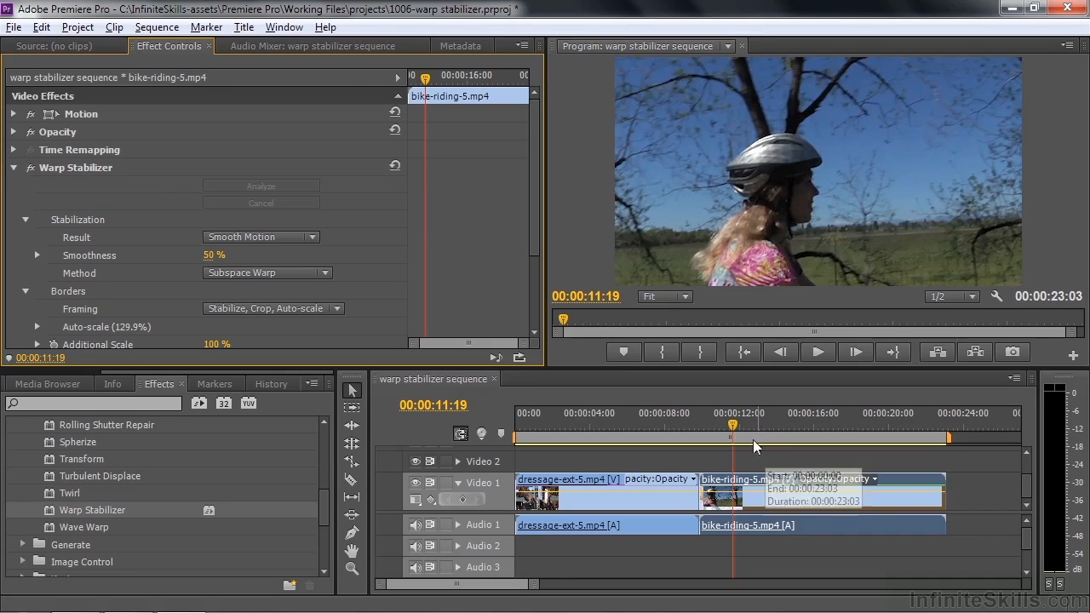
Step: Play the bike-riding clip from near its start and compare the Warp Stabilizer result at 00:00:15:12
{"action": "left_click_drag", "start_coordinate": [733, 424], "coordinate": [711, 427]}
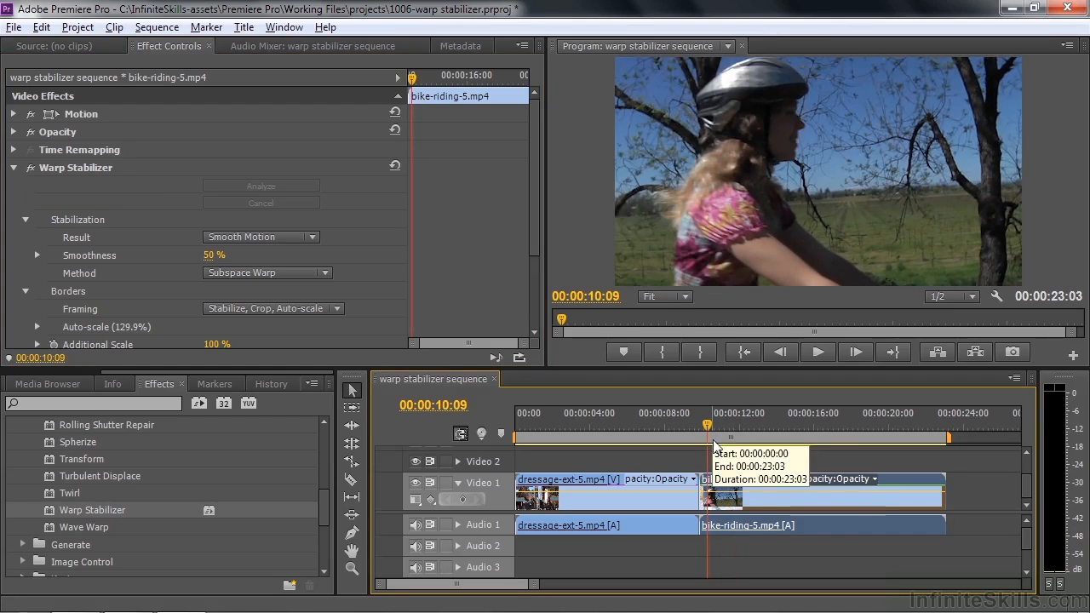
{"action": "key", "text": "space"}
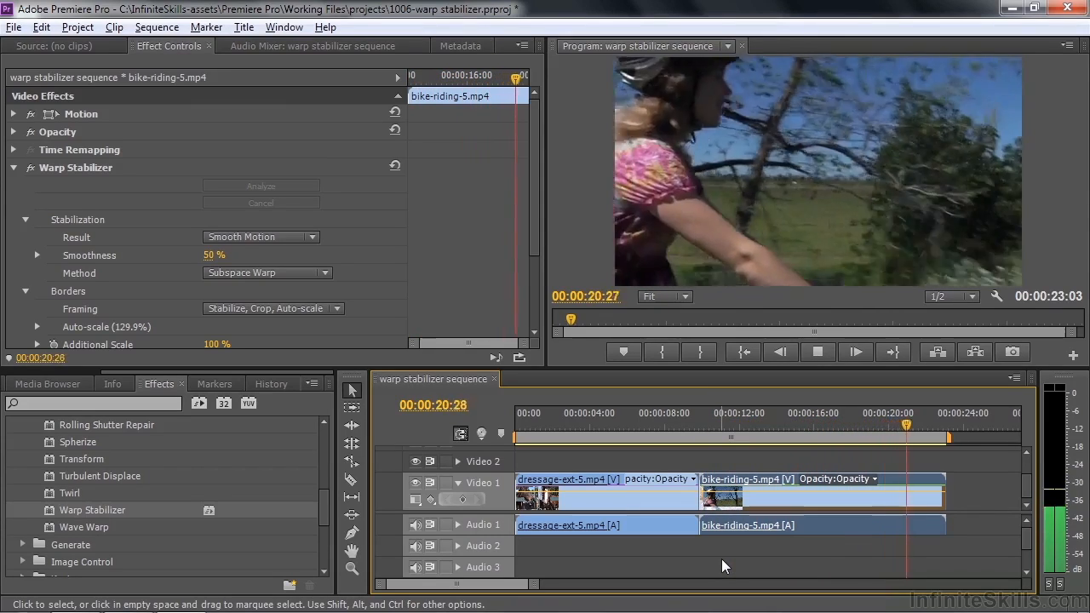
{"action": "left_click_drag", "start_coordinate": [918, 444], "coordinate": [801, 505]}
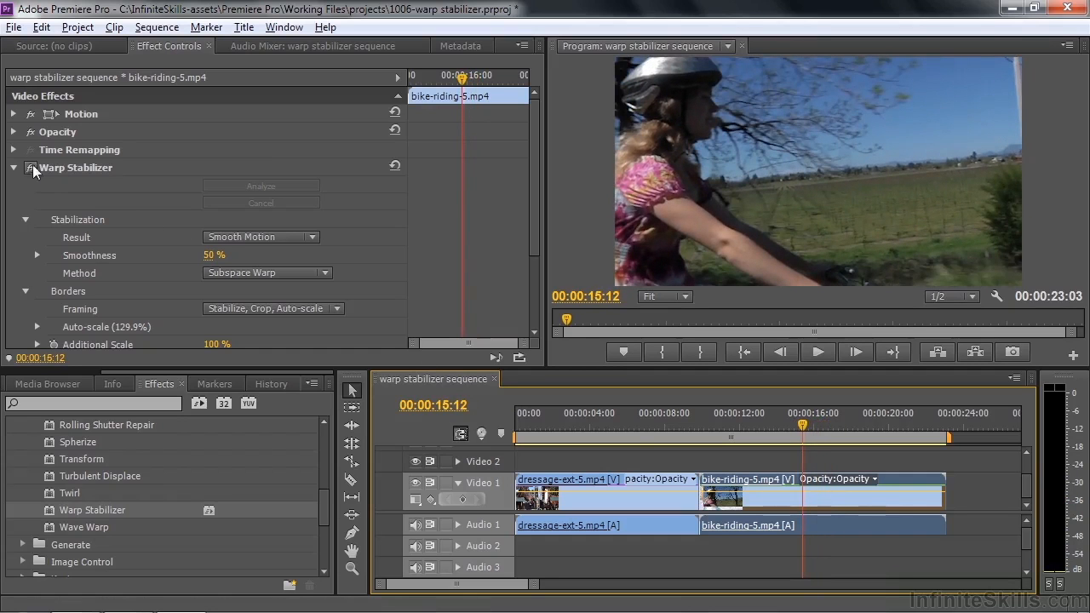
{"action": "left_click", "coordinate": [32, 167]}
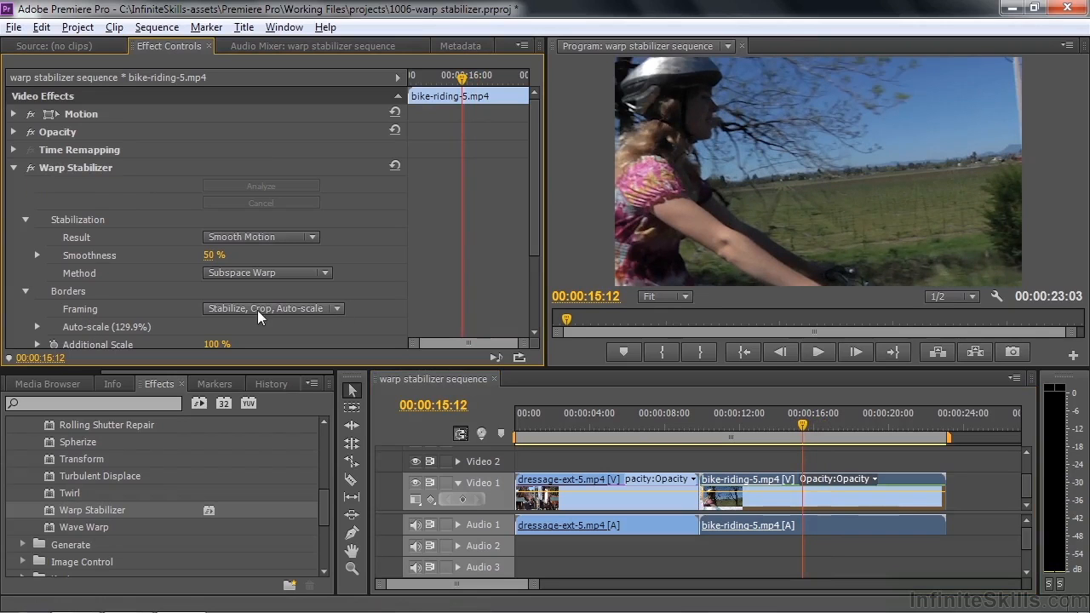
Step: Set the bike-riding clip's Framing to Stabilize Only and play the clip from its start
{"action": "left_click", "coordinate": [330, 309]}
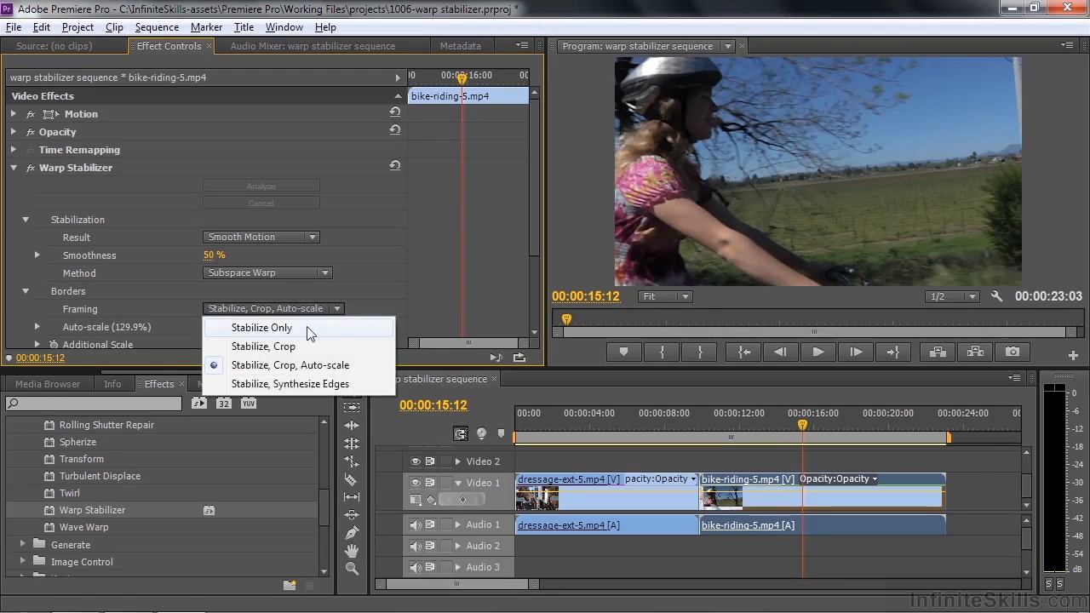
{"action": "left_click", "coordinate": [301, 326]}
{"action": "left_click_drag", "start_coordinate": [797, 427], "coordinate": [703, 431]}
{"action": "key", "text": "space"}
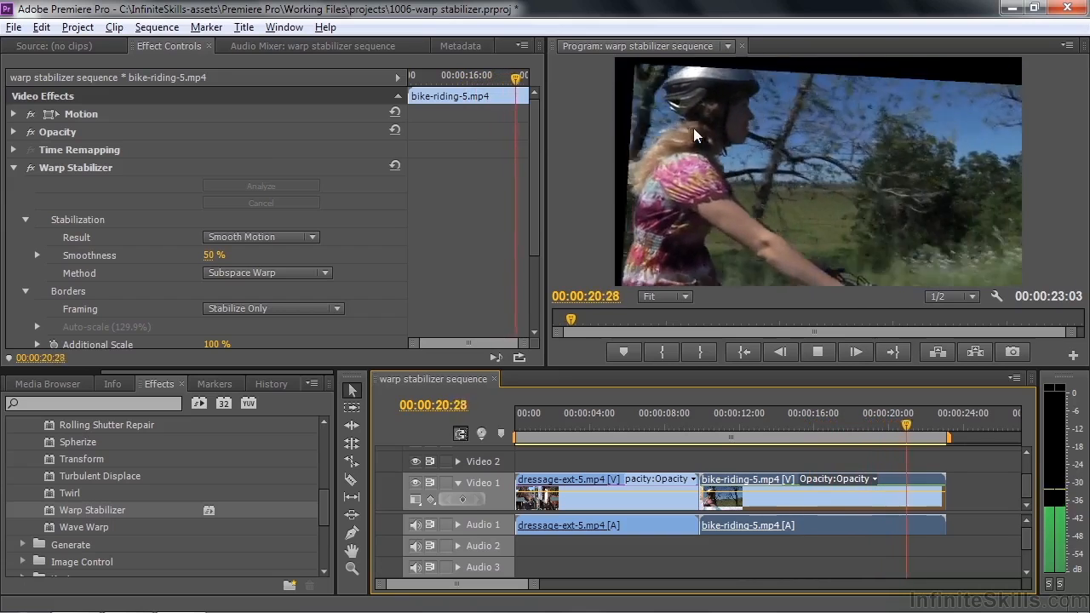
{"action": "key", "text": "space"}
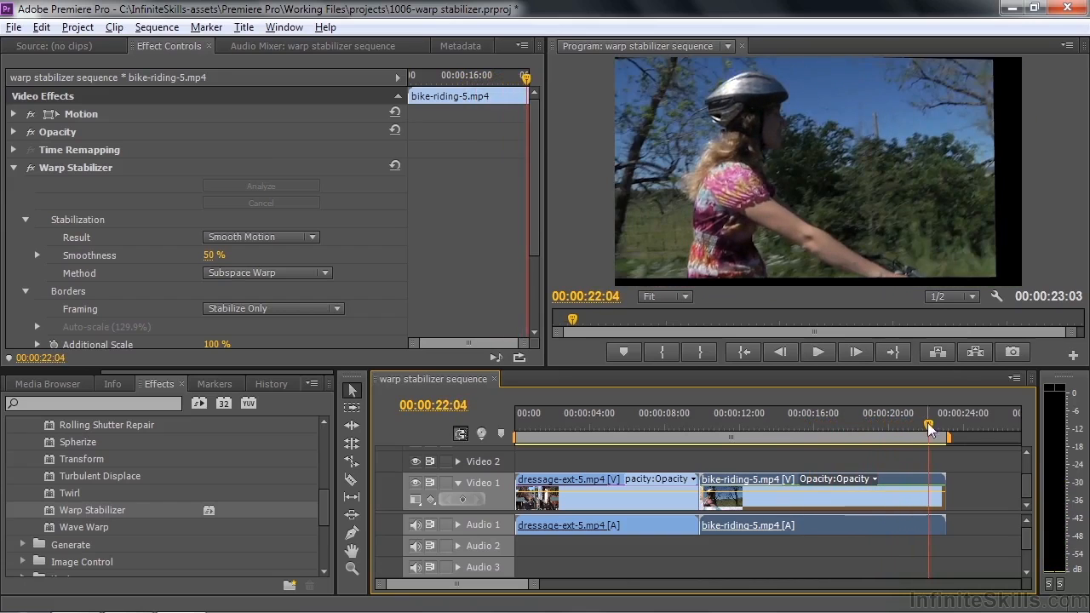
Step: Move the playhead to 00:00:11:16 and set the bike-riding clip's Framing to Stabilize, Crop
{"action": "left_click_drag", "start_coordinate": [928, 434], "coordinate": [727, 444]}
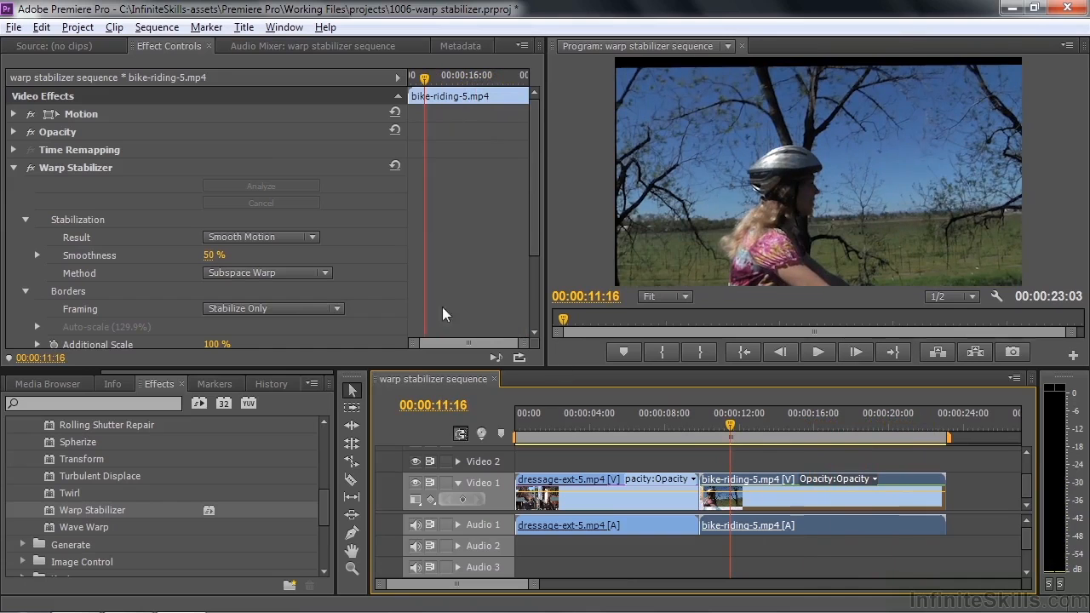
{"action": "left_click", "coordinate": [334, 310]}
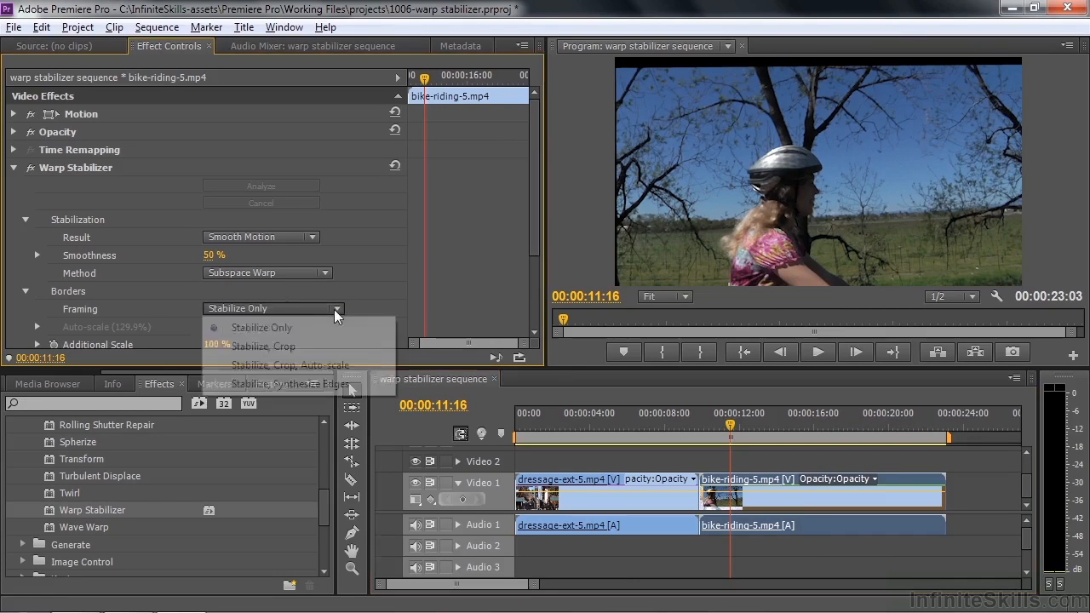
{"action": "left_click", "coordinate": [263, 346]}
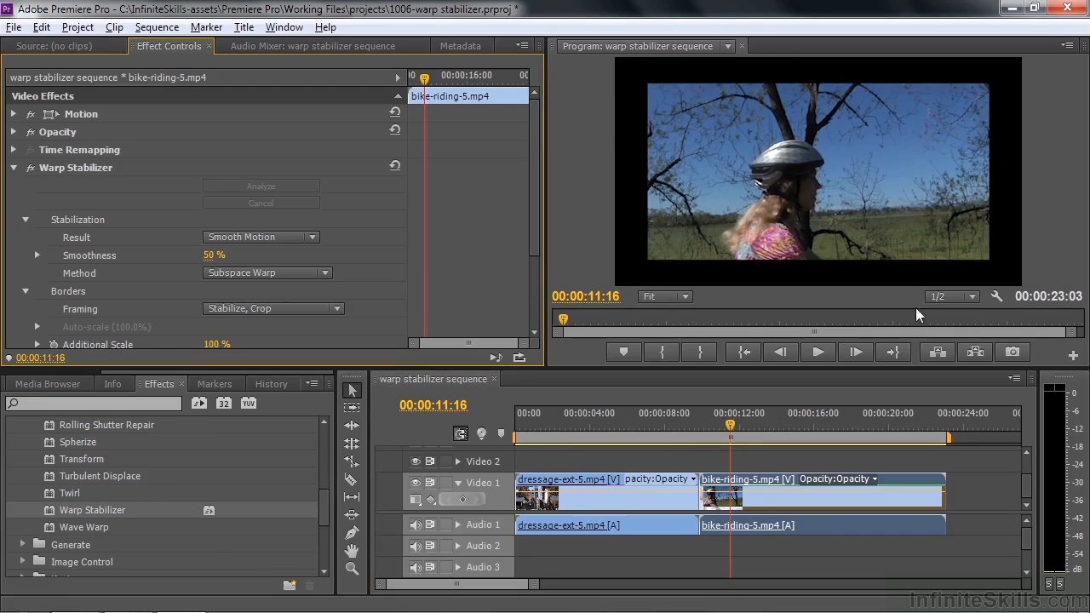
Step: Play the bike-riding clip from 00:00:11:16 and set its Framing to Stabilize, Crop, Auto-scale
{"action": "left_click", "coordinate": [818, 352]}
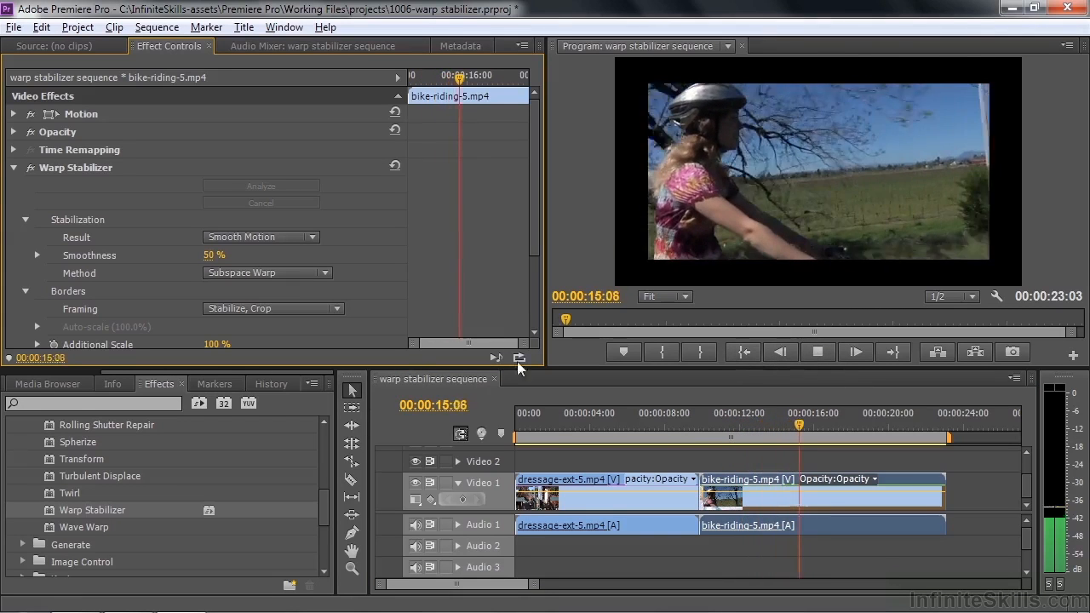
{"action": "key", "text": "space"}
{"action": "left_click", "coordinate": [338, 310]}
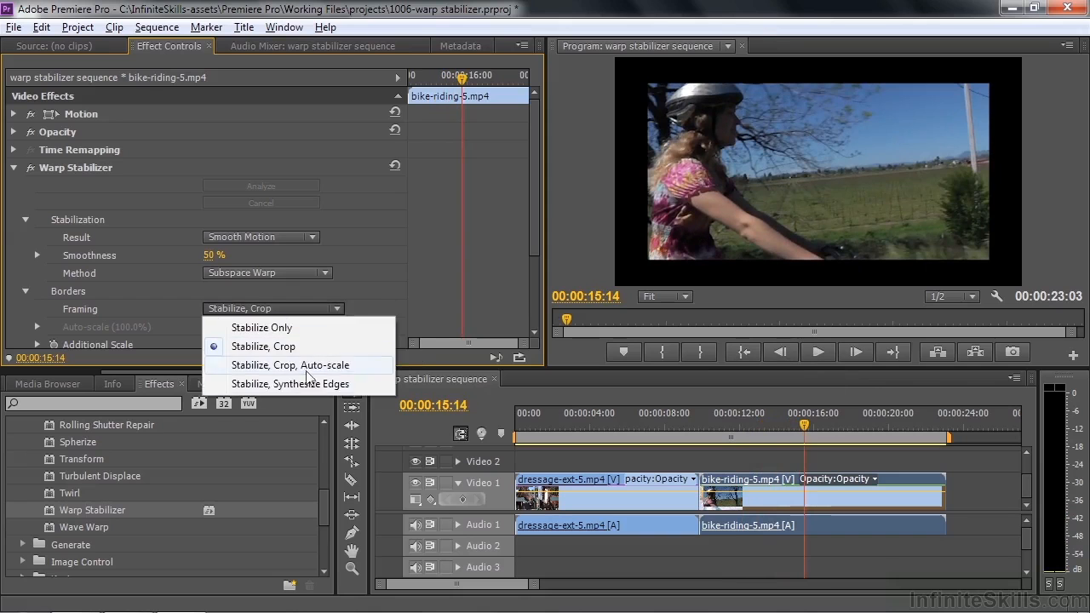
{"action": "left_click", "coordinate": [306, 372]}
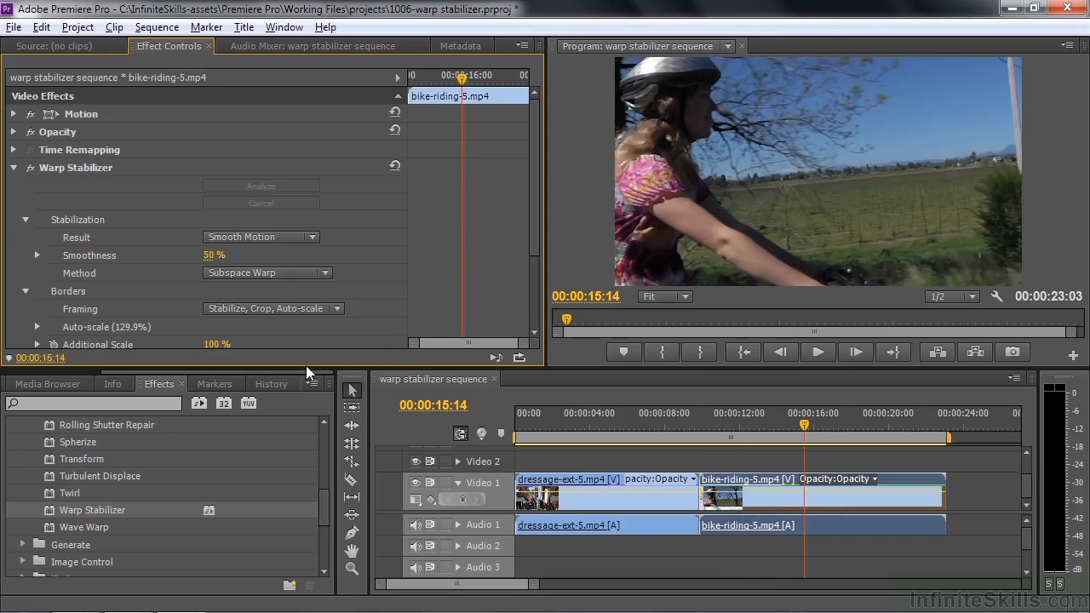
Step: Move the playhead to 00:00:11:02 and set the bike-riding clip's Warp Stabilizer Method to Position, Scale, Rotation
{"action": "left_click", "coordinate": [329, 273]}
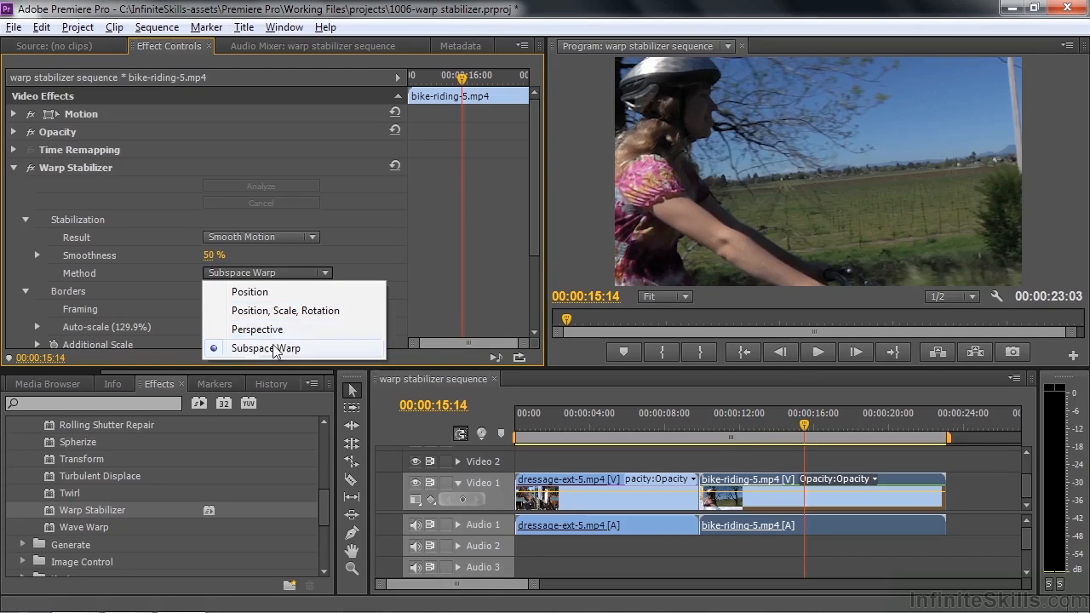
{"action": "left_click_drag", "start_coordinate": [805, 433], "coordinate": [722, 431]}
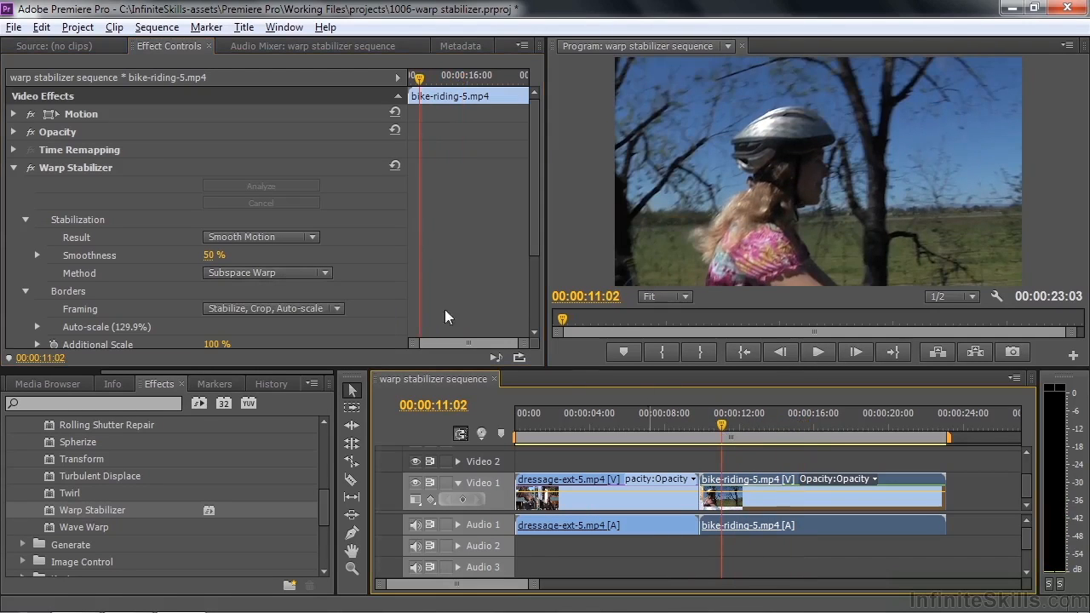
{"action": "left_click", "coordinate": [328, 271]}
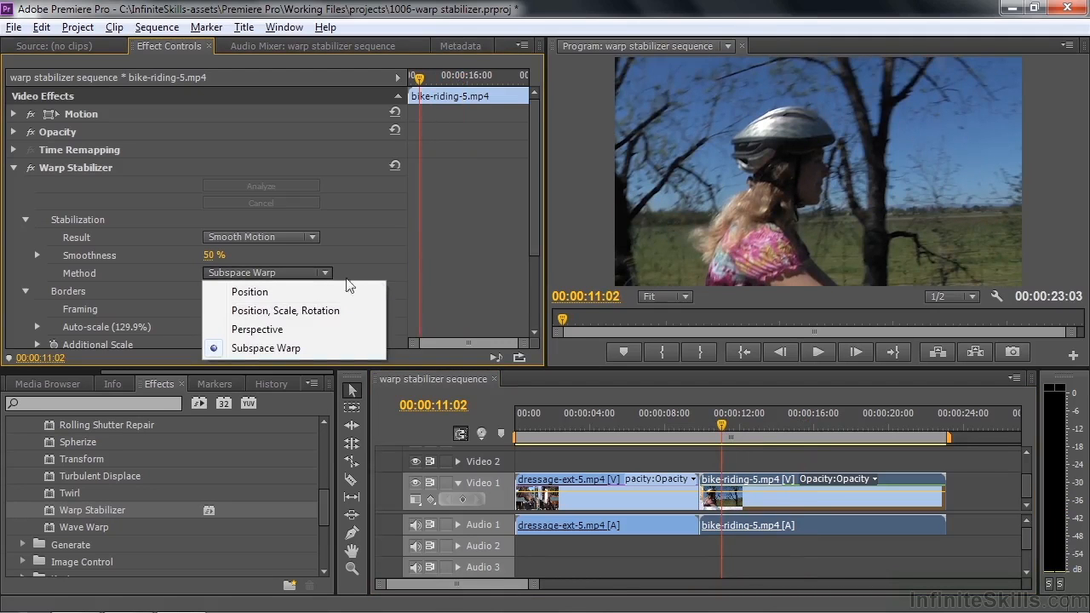
{"action": "left_click", "coordinate": [321, 310]}
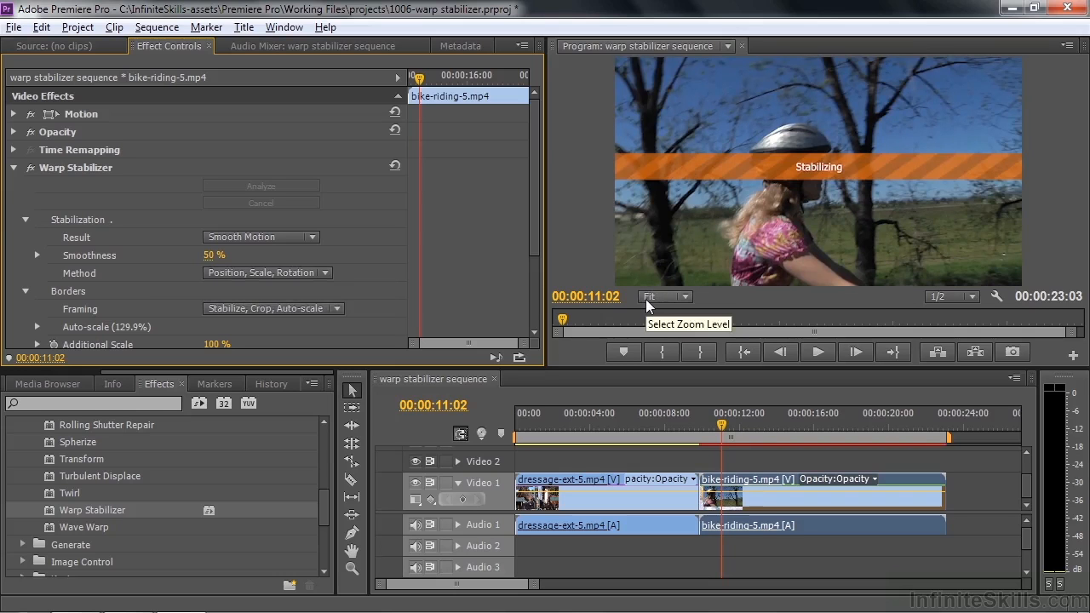
Step: Play the bike-riding clip from near its start to review the Position, Scale, Rotation stabilization
{"action": "left_click", "coordinate": [722, 425]}
{"action": "key", "text": "space"}
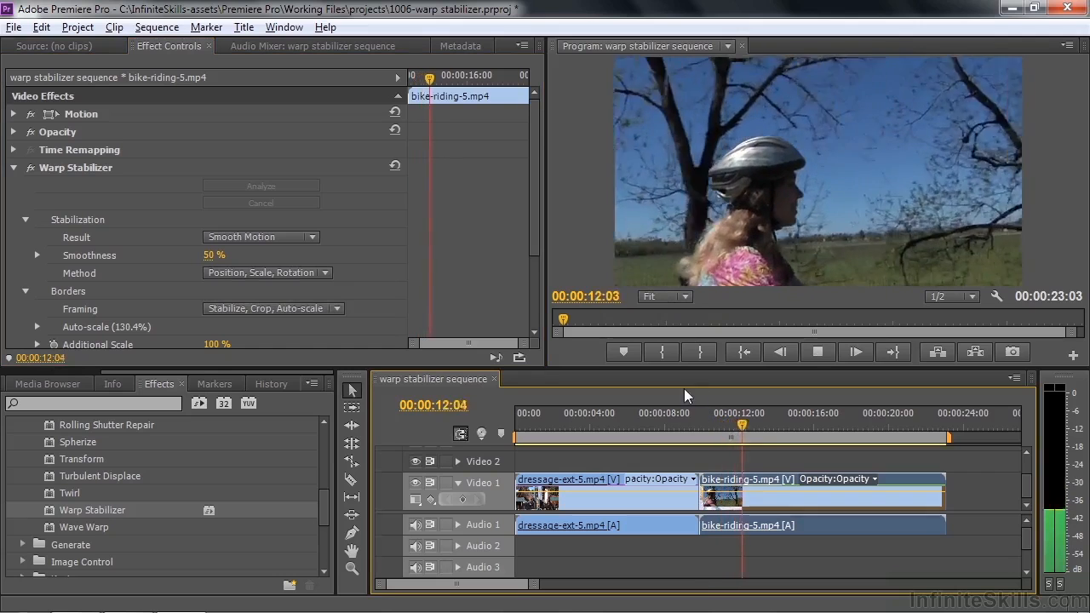
{"action": "left_click", "coordinate": [730, 425]}
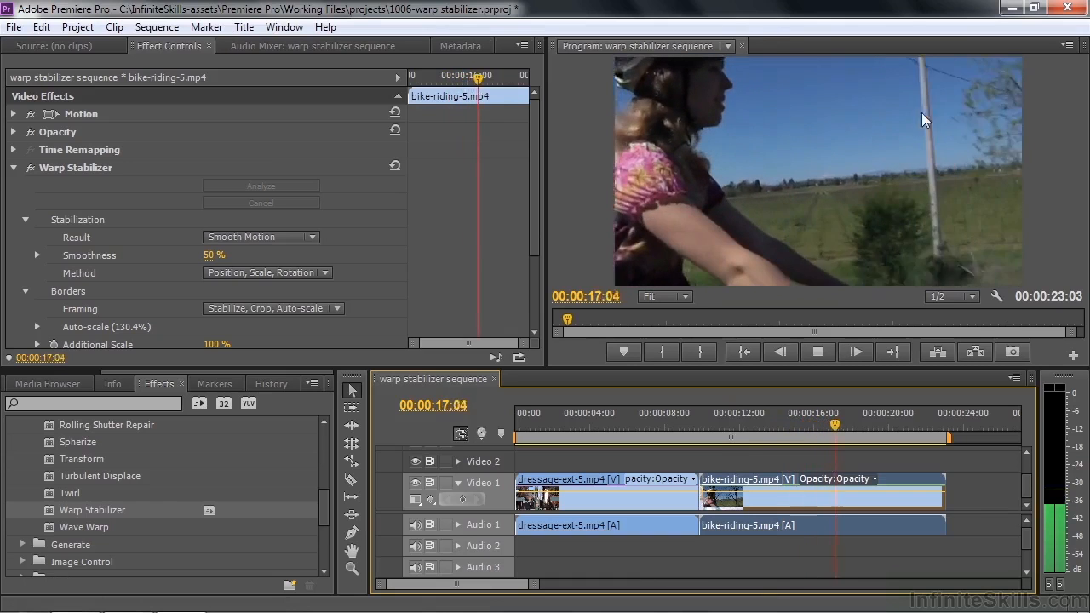
{"action": "key", "text": "space"}
Step: Play the bike-riding clip from 00:00:14:14 with Warp Stabilizer off, and play it again with the effect back on to compare
{"action": "left_click_drag", "start_coordinate": [804, 424], "coordinate": [785, 424]}
{"action": "left_click", "coordinate": [43, 167]}
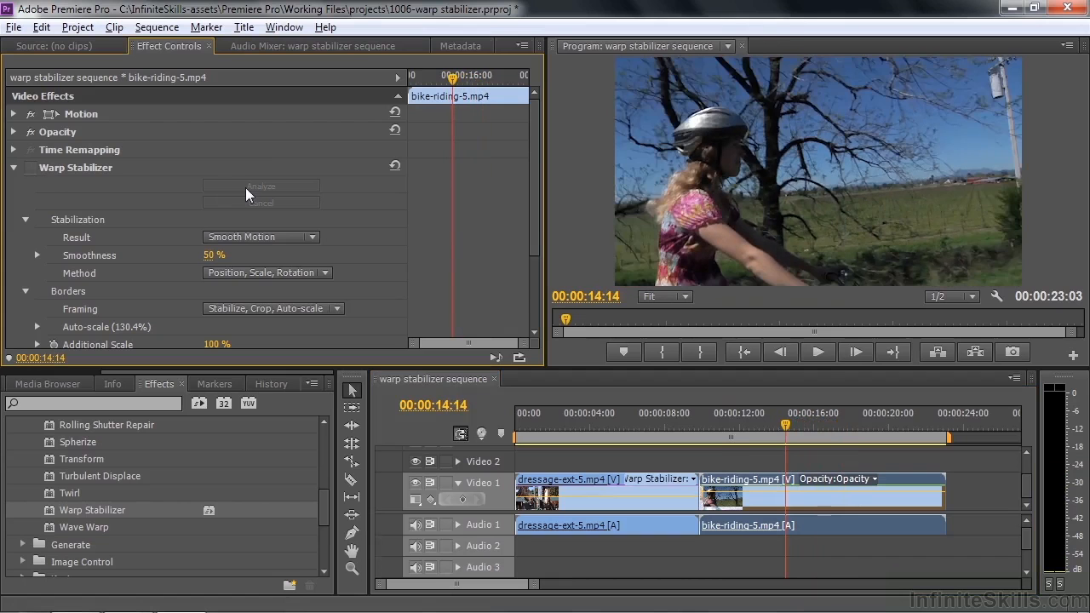
{"action": "key", "text": "space"}
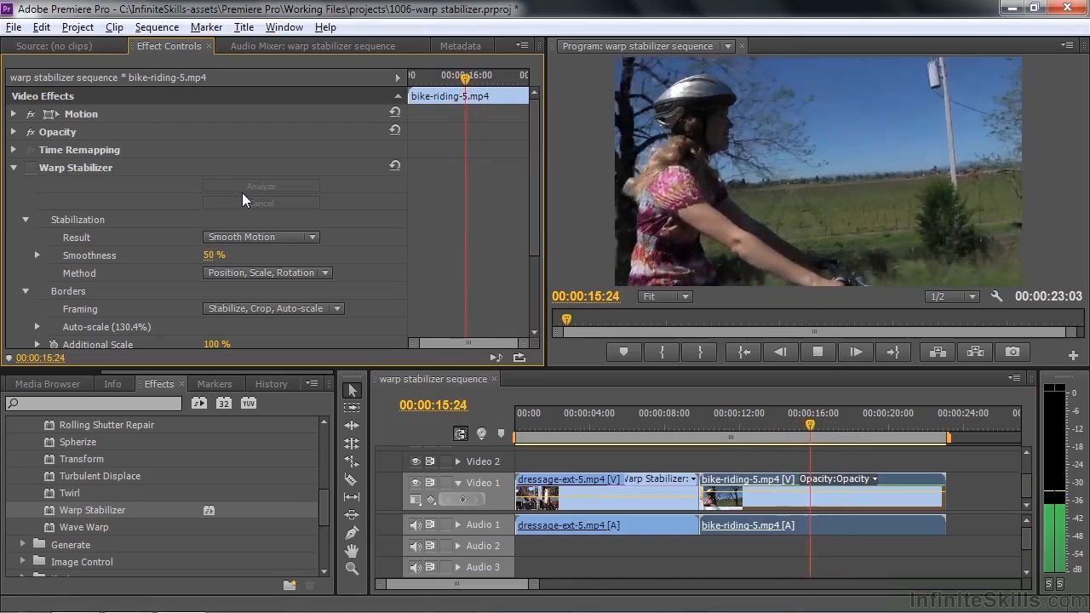
{"action": "key", "text": "space"}
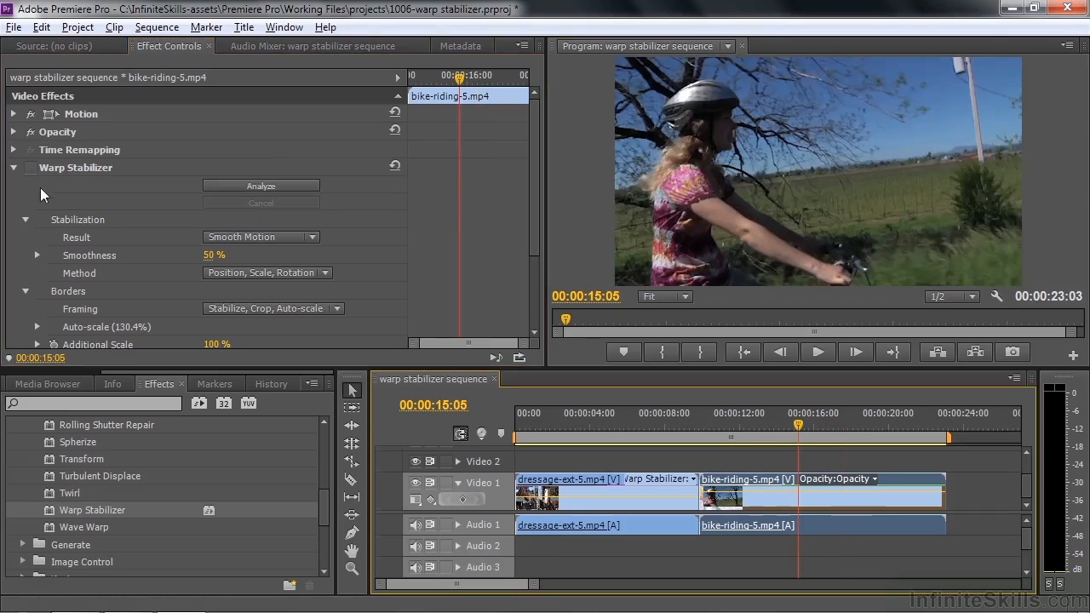
{"action": "left_click", "coordinate": [29, 168]}
{"action": "key", "text": "space"}
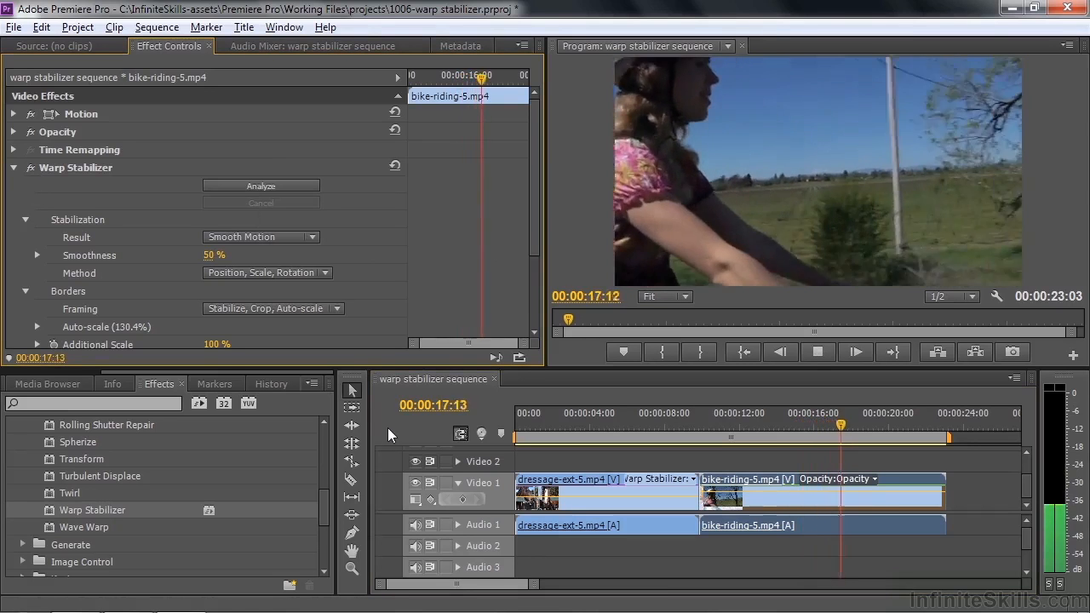
{"action": "key", "text": "space"}
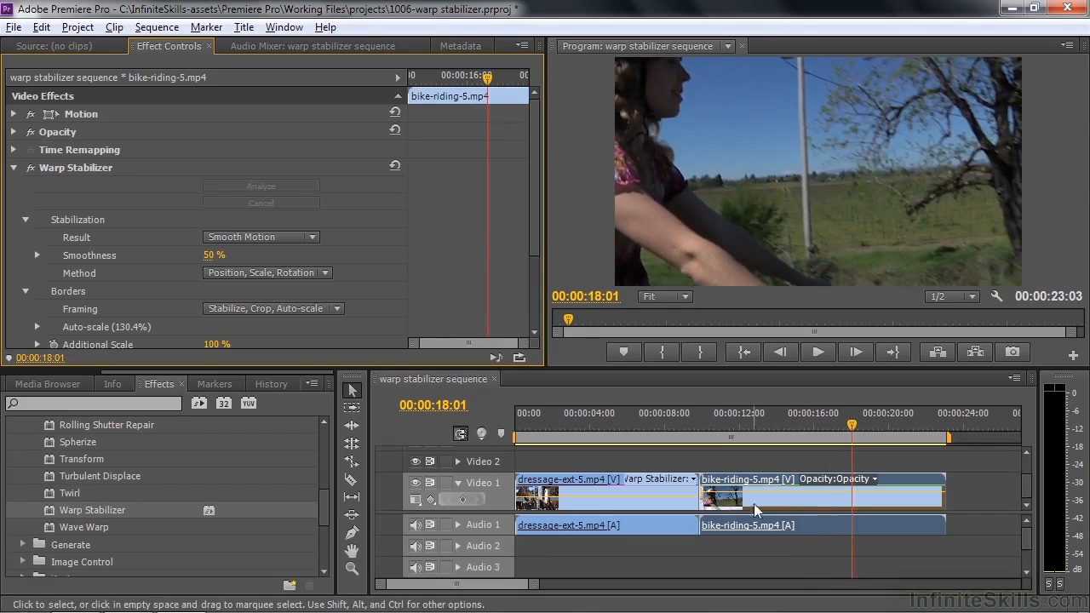